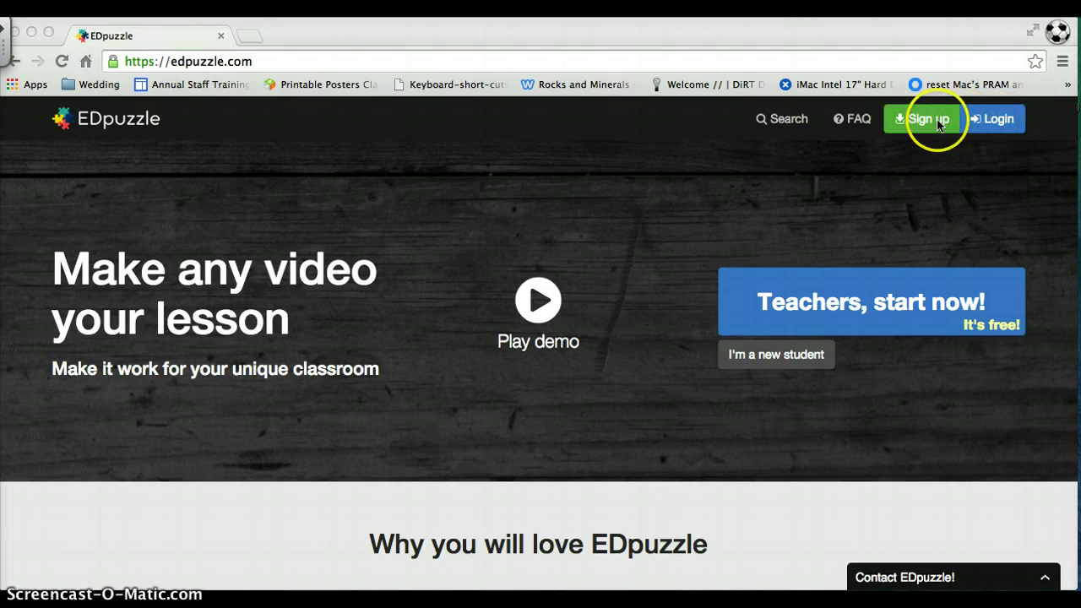
- Log in as a teacher with Google, using the school-domain account
{"action": "left_click", "coordinate": [992, 121]}
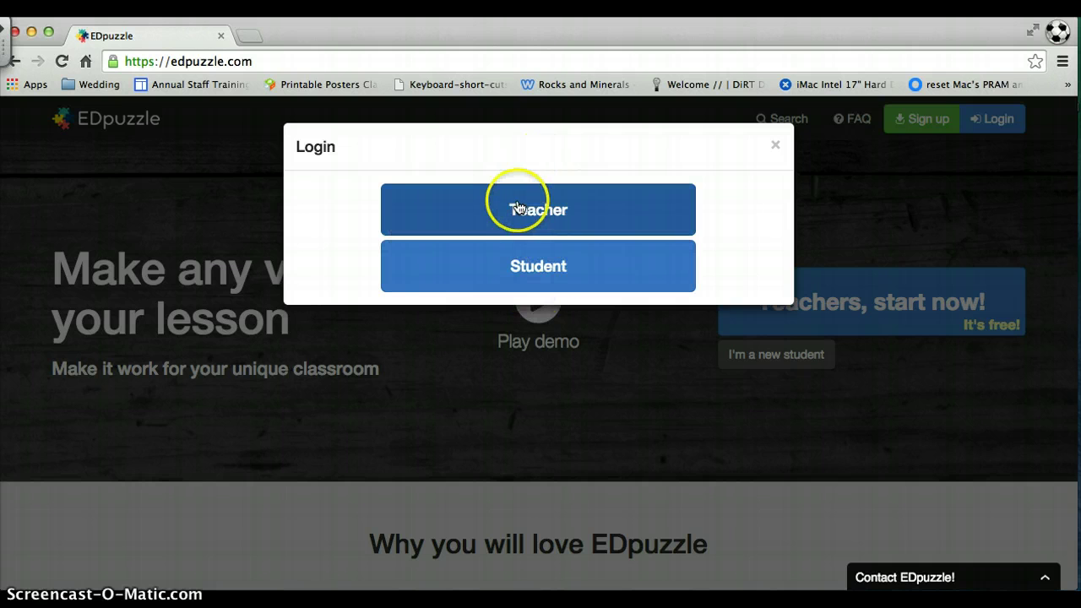
{"action": "left_click", "coordinate": [519, 207]}
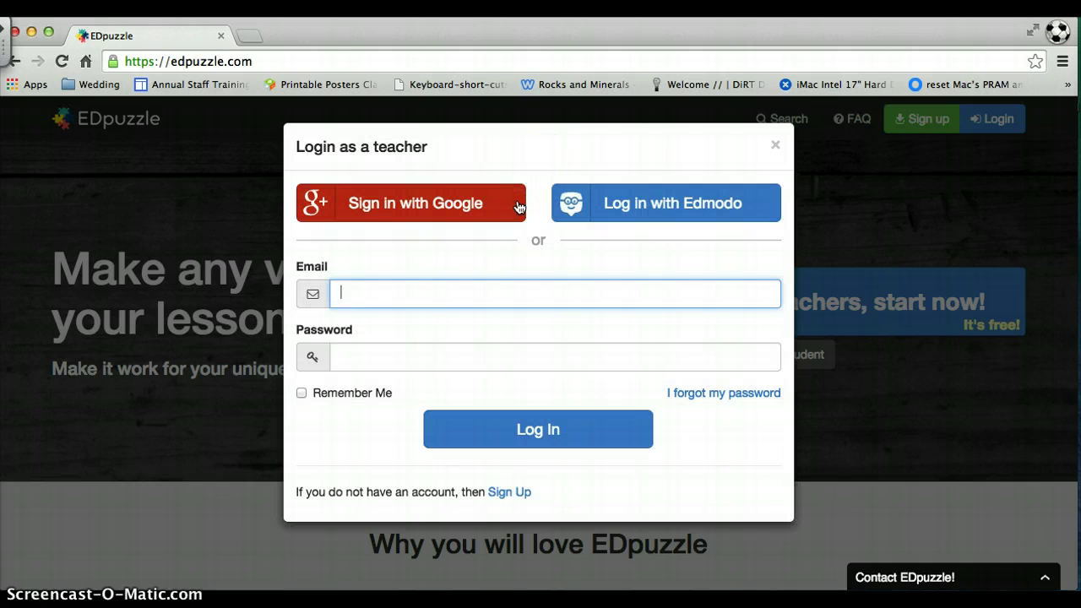
{"action": "left_click", "coordinate": [387, 204]}
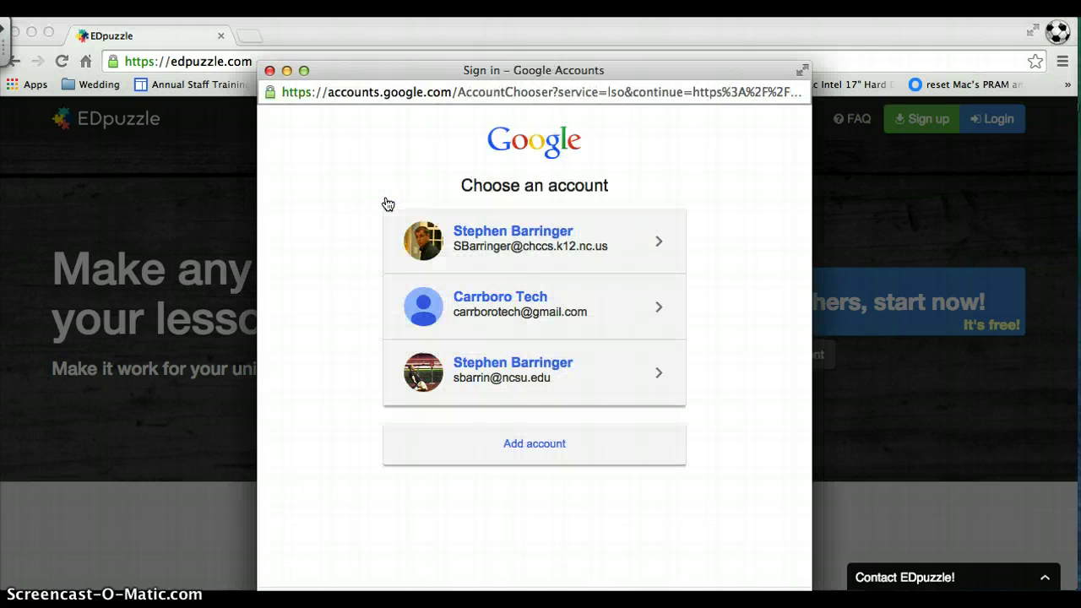
{"action": "left_click", "coordinate": [522, 244]}
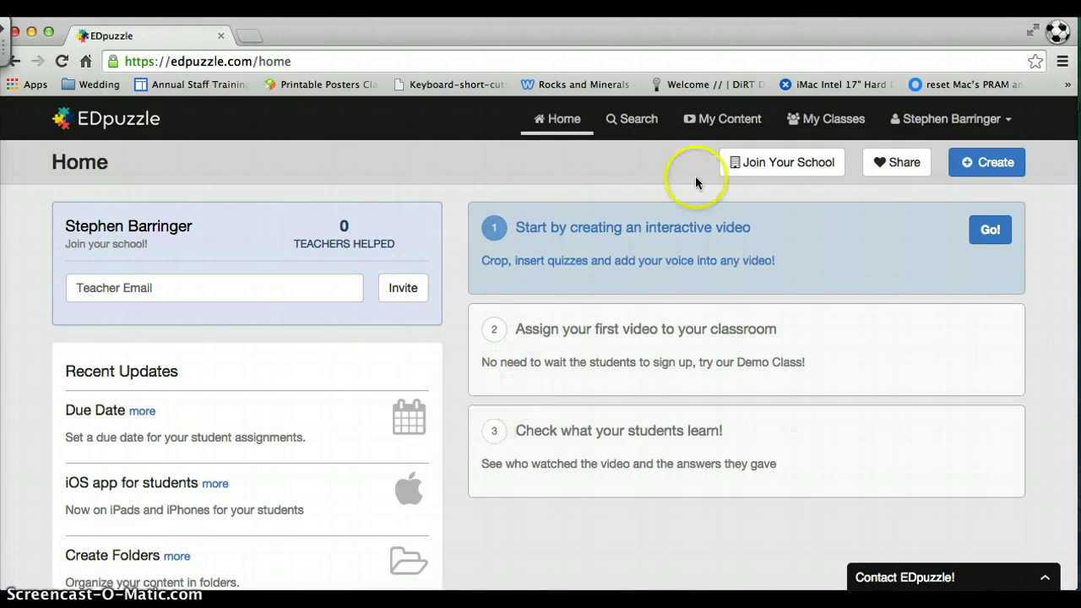
- Open the video search page and decline the offered EDpuzzle tutorial video
{"action": "left_click", "coordinate": [632, 119]}
{"action": "left_click", "coordinate": [829, 144]}
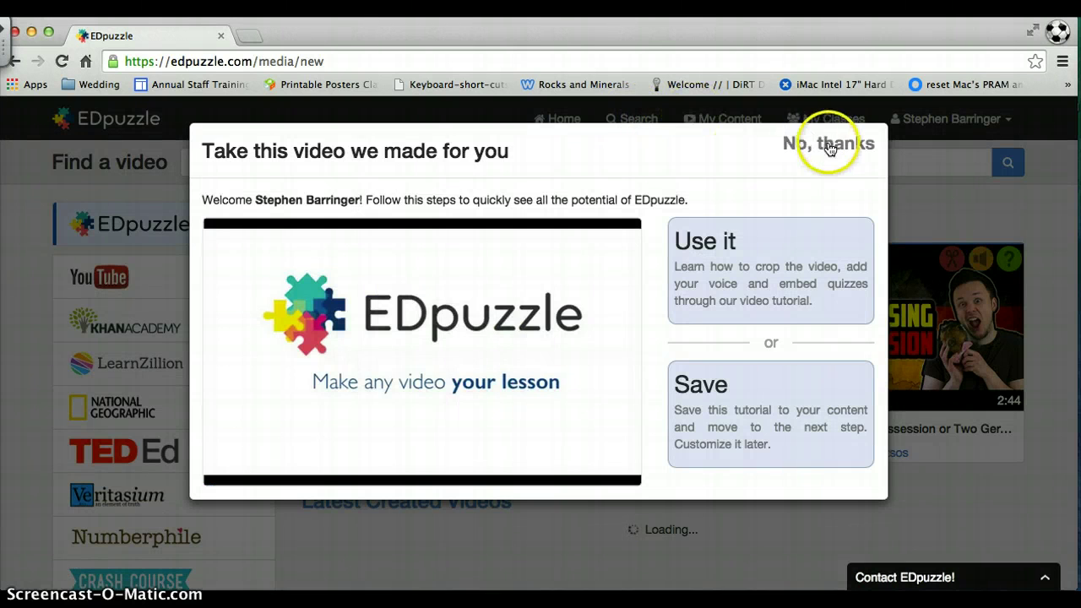
- Look through the list of available video sources, from YouTube and Khan Academy down to TeacherTube
{"action": "left_click", "coordinate": [220, 282]}
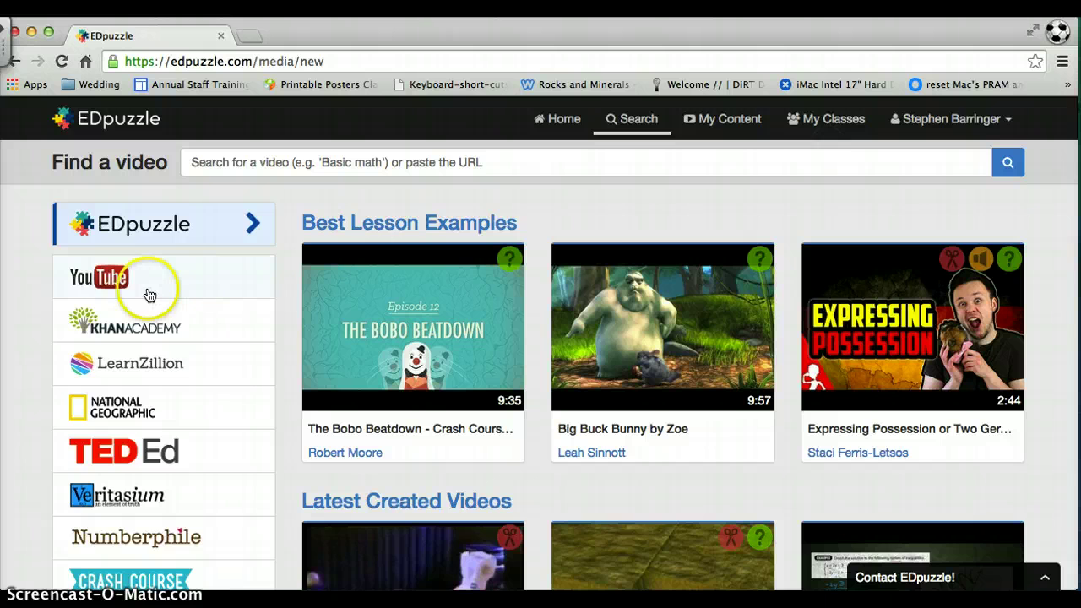
{"action": "scroll", "coordinate": [149, 279], "scroll_direction": "down", "scroll_amount": 5}
{"action": "scroll", "coordinate": [146, 293], "scroll_direction": "down", "scroll_amount": 2}
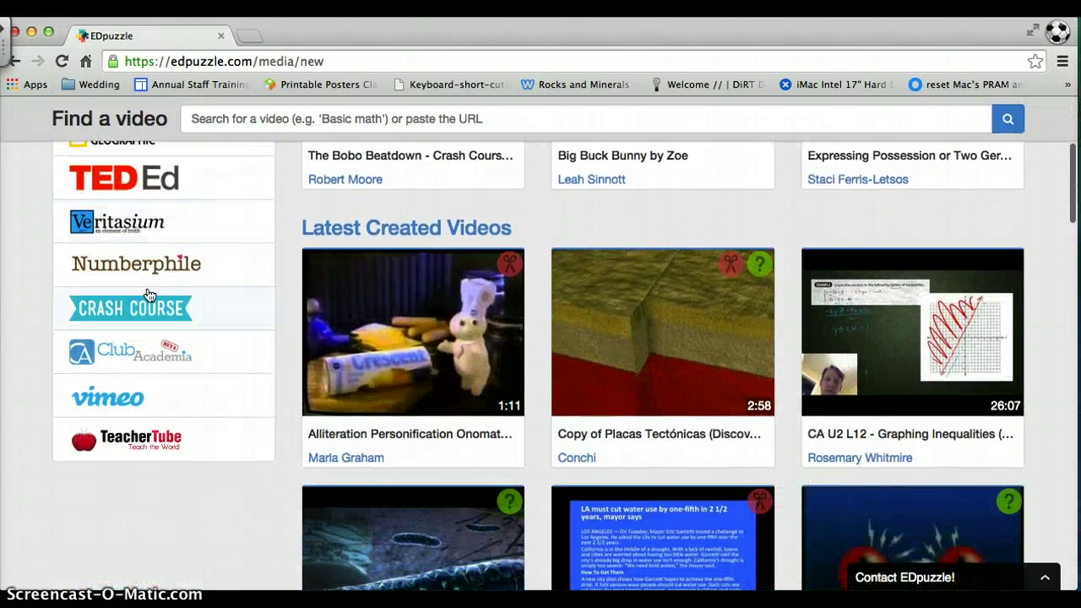
{"action": "scroll", "coordinate": [145, 292], "scroll_direction": "up", "scroll_amount": 2}
{"action": "scroll", "coordinate": [147, 293], "scroll_direction": "up", "scroll_amount": 5}
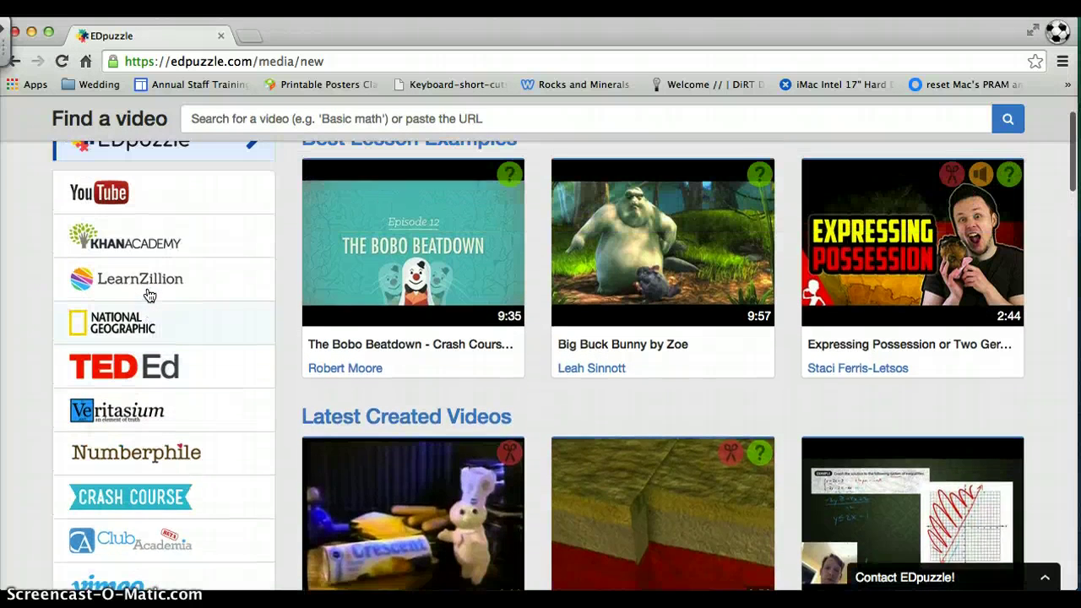
{"action": "scroll", "coordinate": [150, 295], "scroll_direction": "down", "scroll_amount": 8}
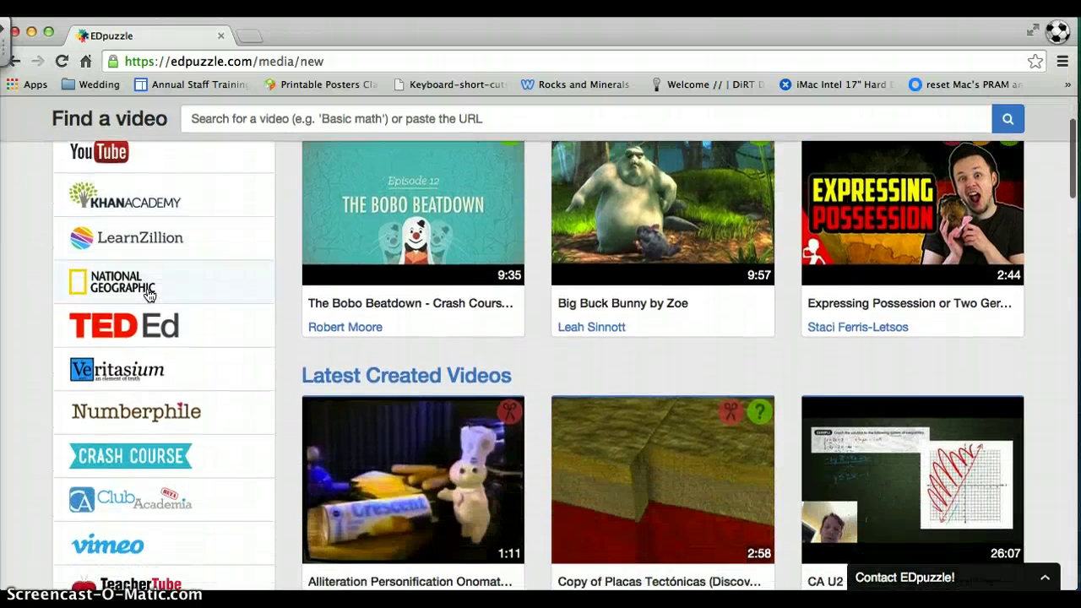
{"action": "scroll", "coordinate": [149, 295], "scroll_direction": "up", "scroll_amount": 3}
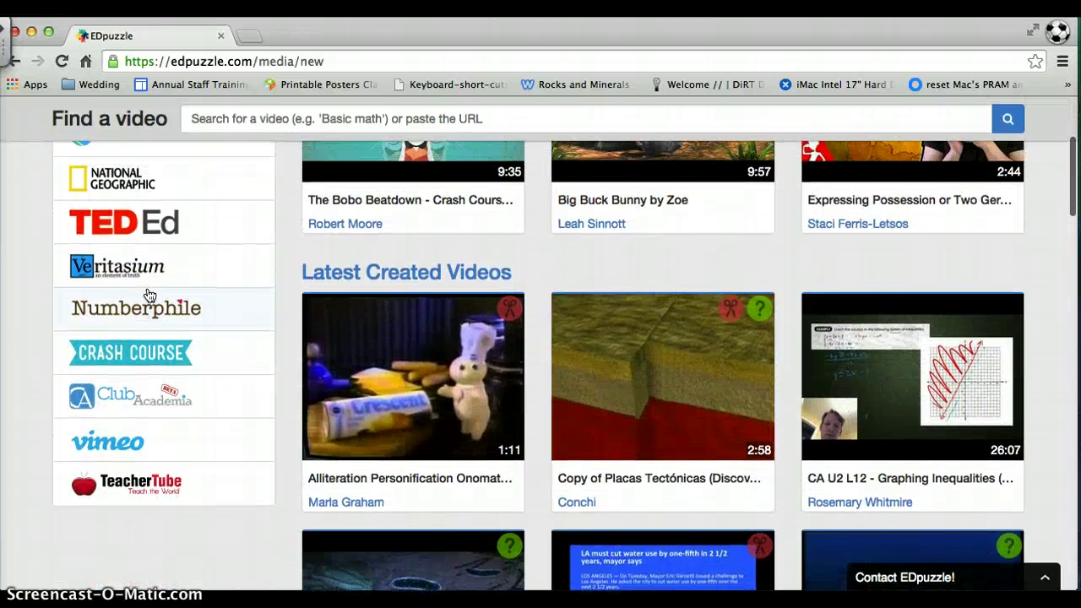
{"action": "scroll", "coordinate": [148, 294], "scroll_direction": "up", "scroll_amount": 4}
{"action": "left_click", "coordinate": [147, 275]}
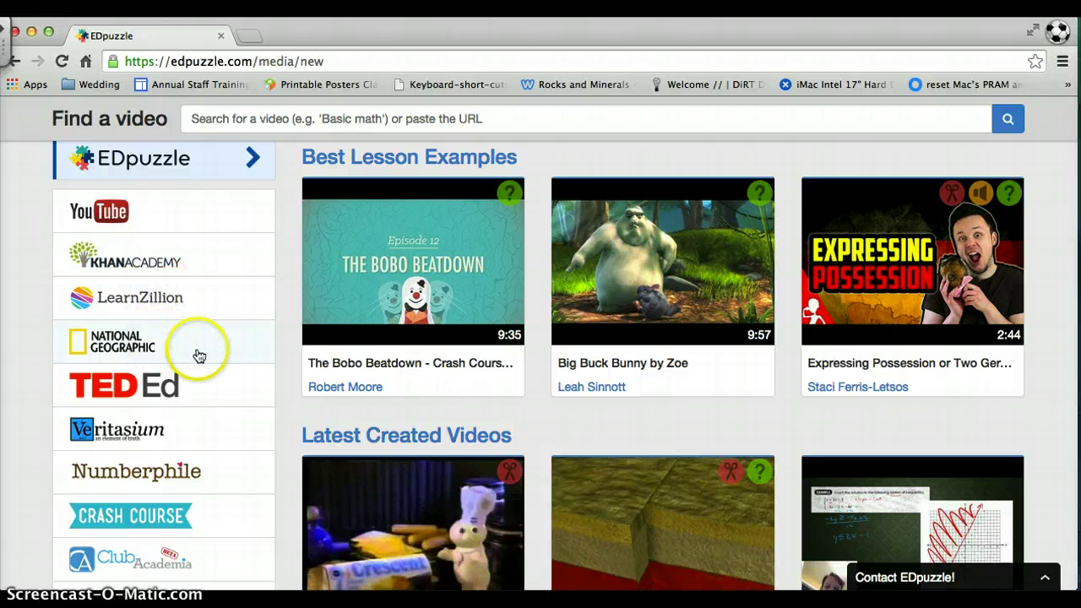
{"action": "scroll", "coordinate": [192, 357], "scroll_direction": "down", "scroll_amount": 3}
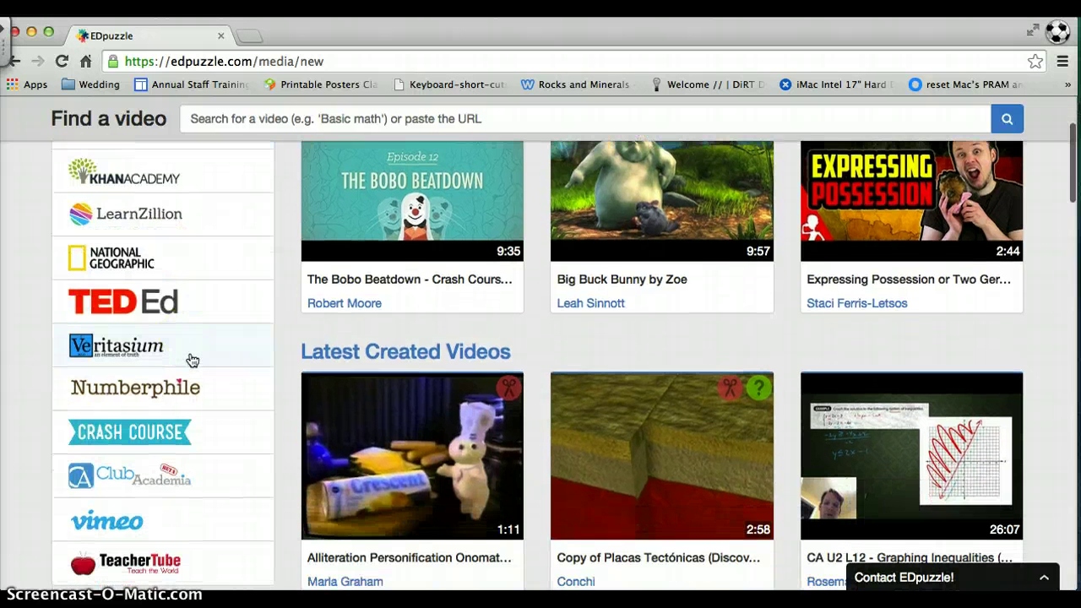
{"action": "scroll", "coordinate": [193, 360], "scroll_direction": "up", "scroll_amount": 4}
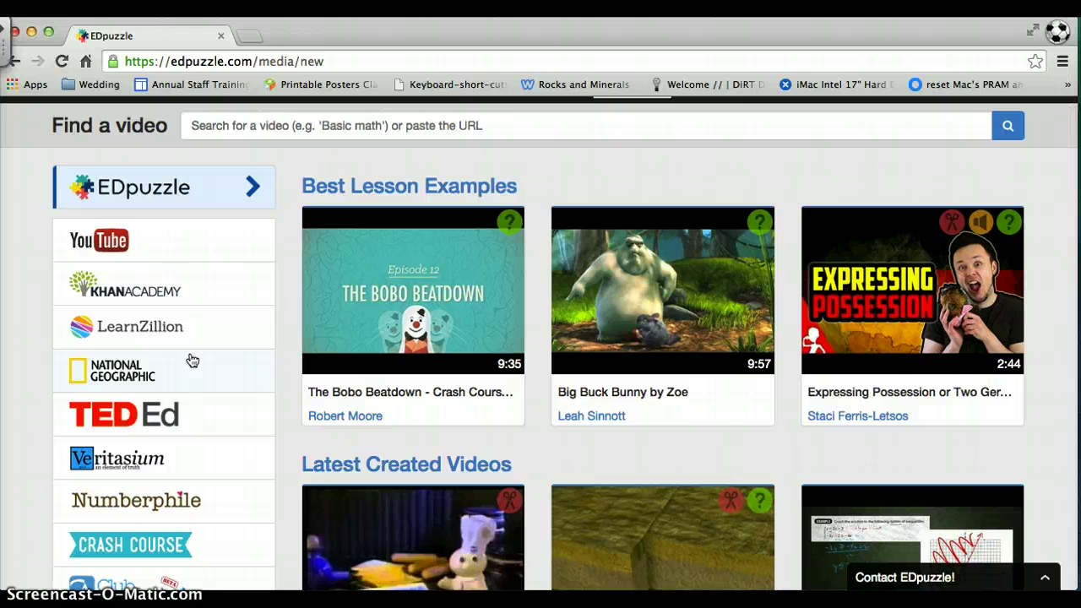
- Search the Khan Academy source for videos on "Adding Fractions"
{"action": "left_click", "coordinate": [161, 287]}
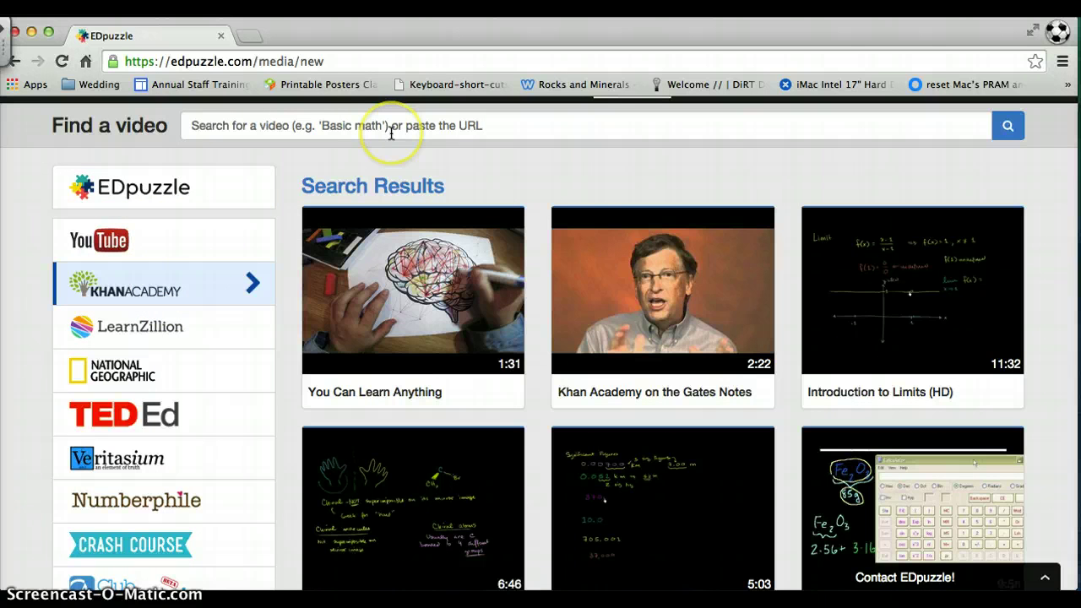
{"action": "left_click", "coordinate": [390, 131]}
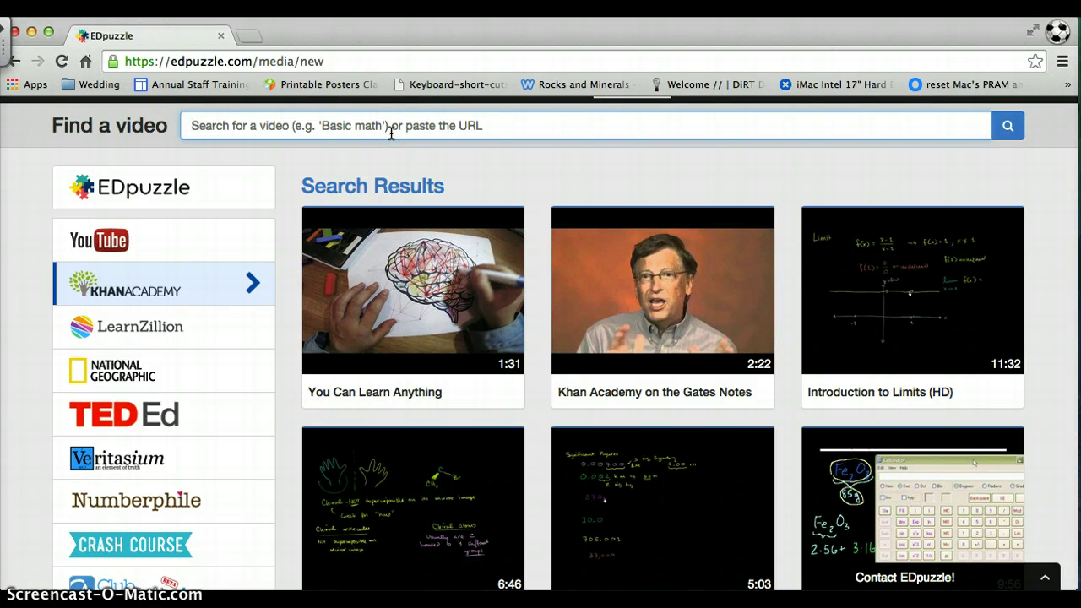
{"action": "type", "text": "Adding Fractions"}
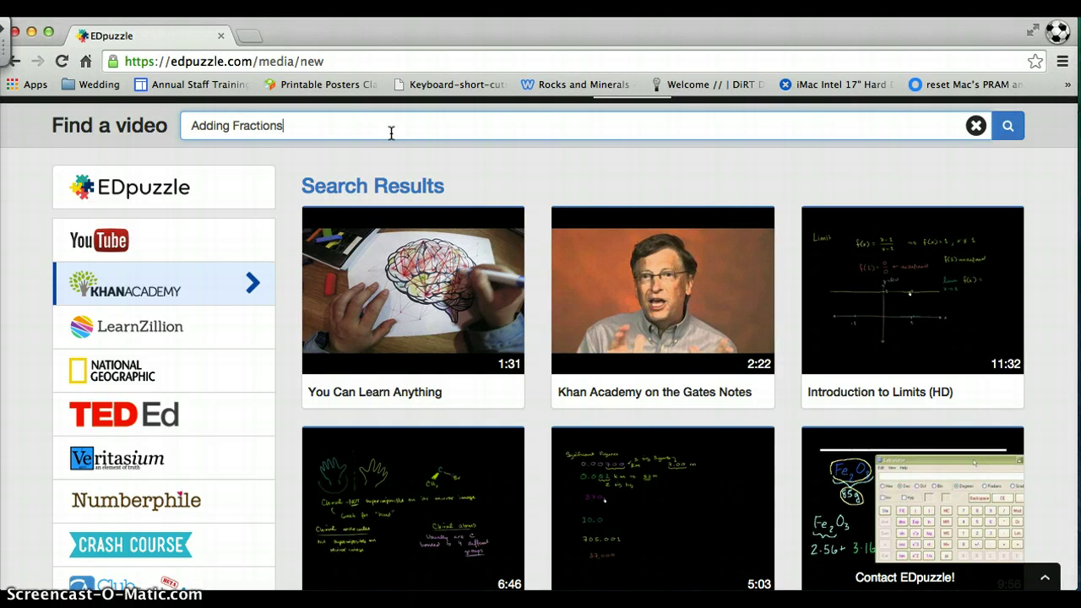
{"action": "key", "text": "Return"}
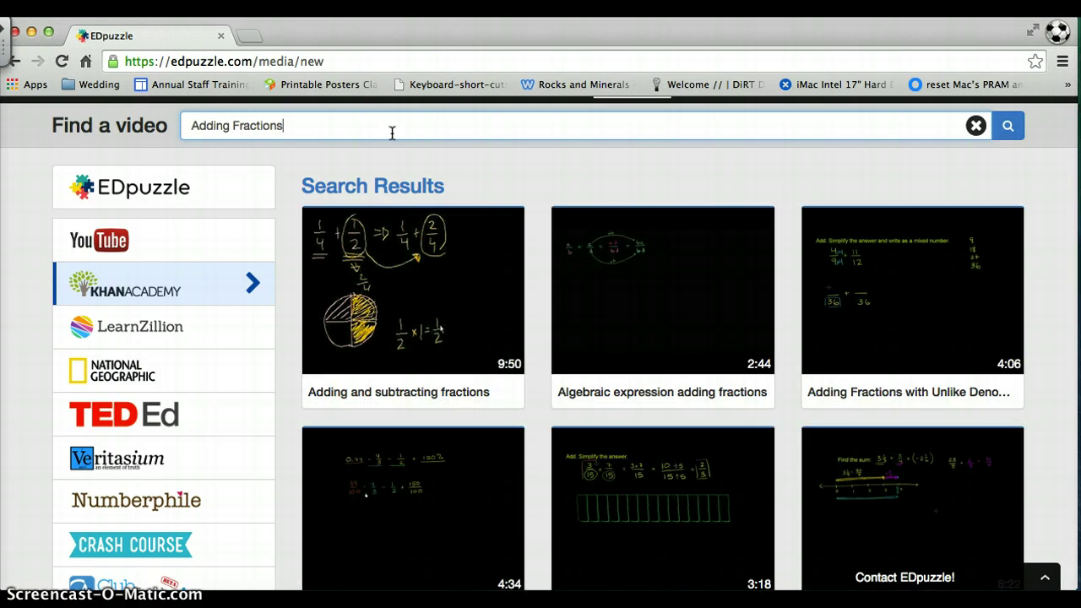
- Preview the "Adding and subtracting fractions" video and close the preview
{"action": "mouse_move", "coordinate": [424, 333]}
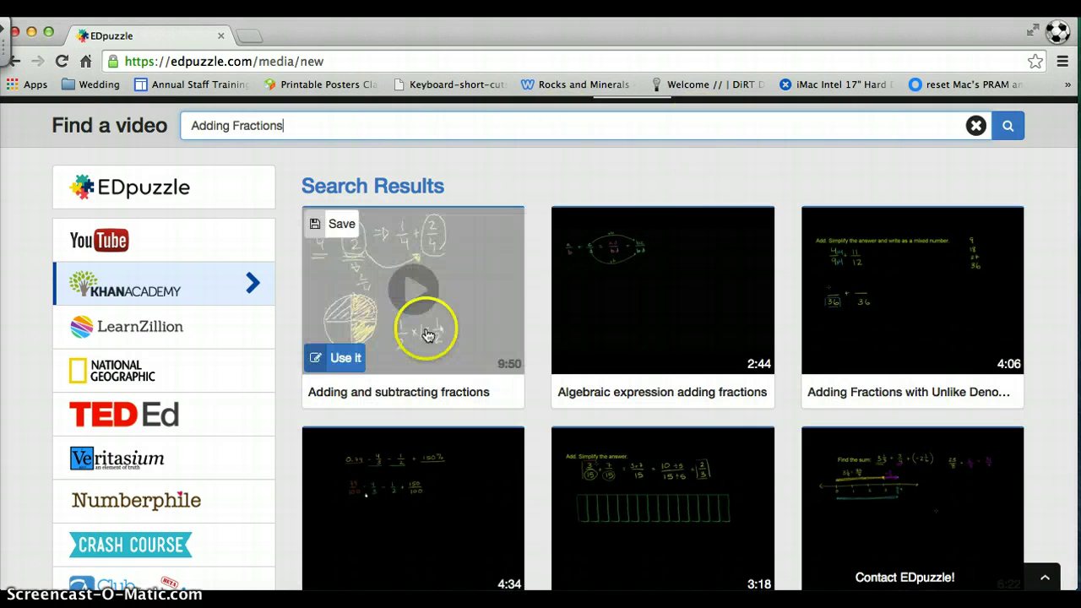
{"action": "left_click", "coordinate": [410, 282]}
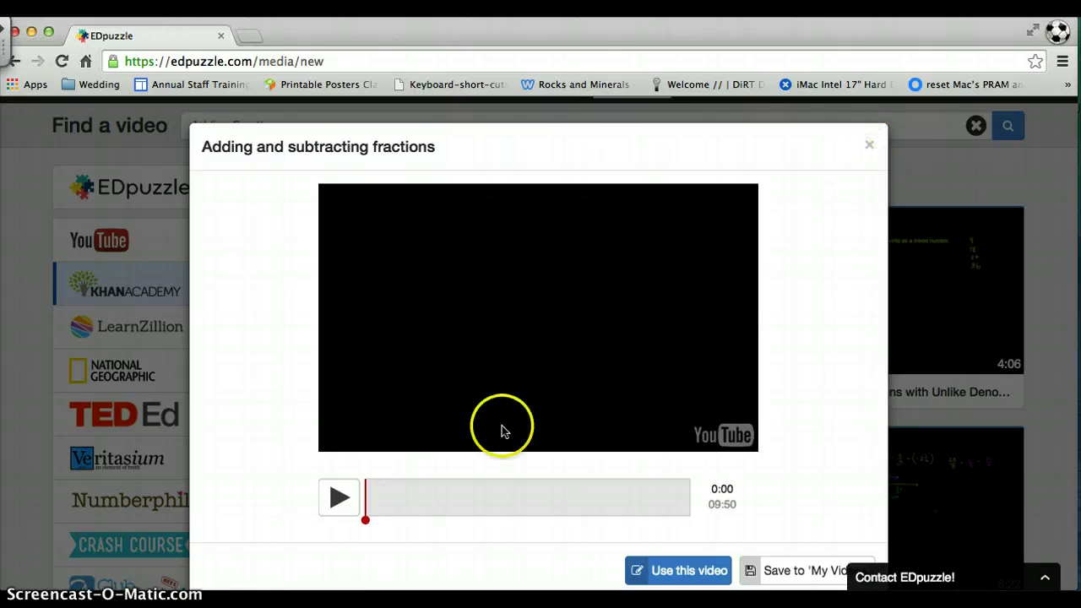
{"action": "left_click", "coordinate": [335, 498]}
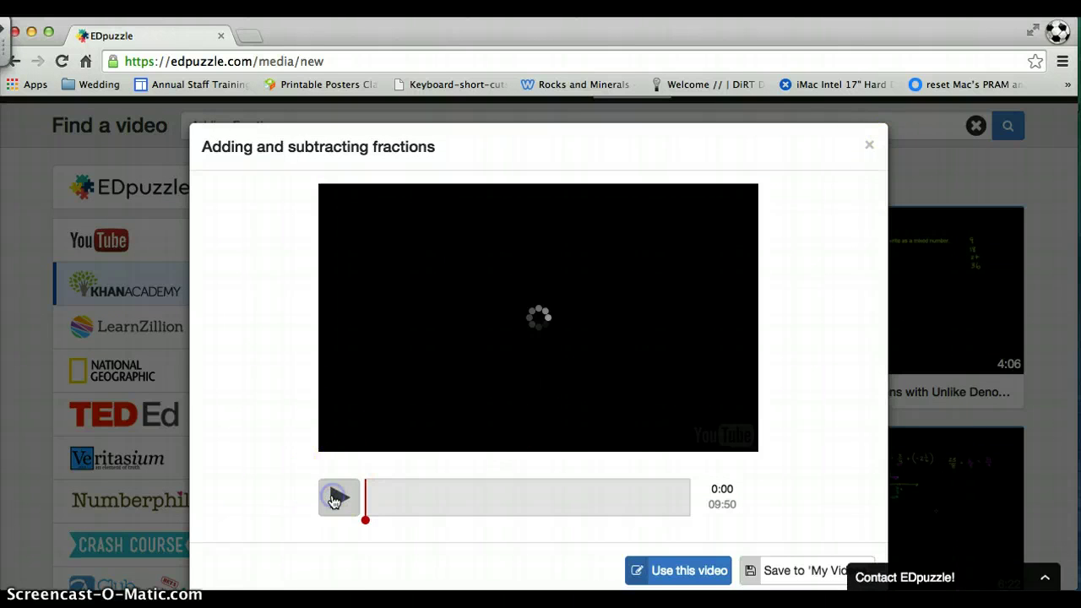
{"action": "left_click", "coordinate": [870, 150]}
- Choose the 3:18 Khan Academy video "Adding Fractions with Like Denominators" for use and open it in the editor
{"action": "scroll", "coordinate": [739, 219], "scroll_direction": "down", "scroll_amount": 2}
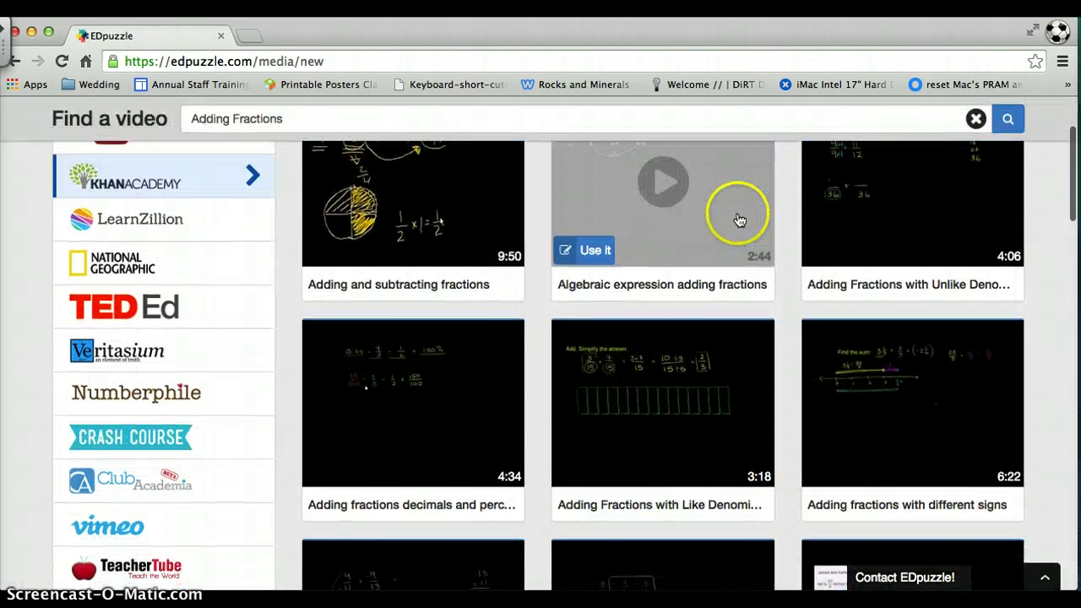
{"action": "scroll", "coordinate": [707, 397], "scroll_direction": "down", "scroll_amount": 1}
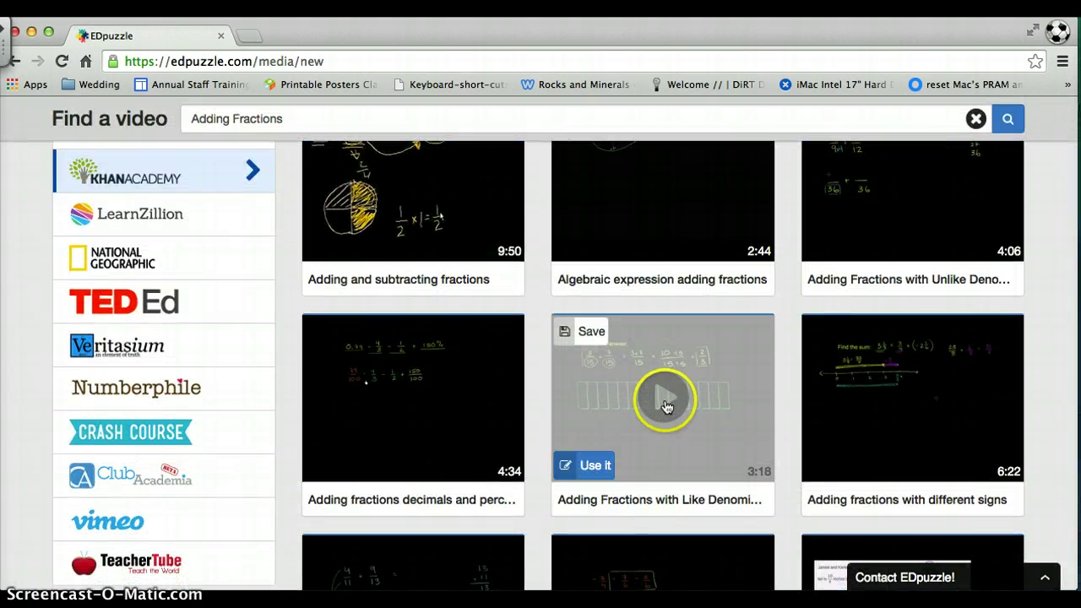
{"action": "left_click", "coordinate": [594, 469]}
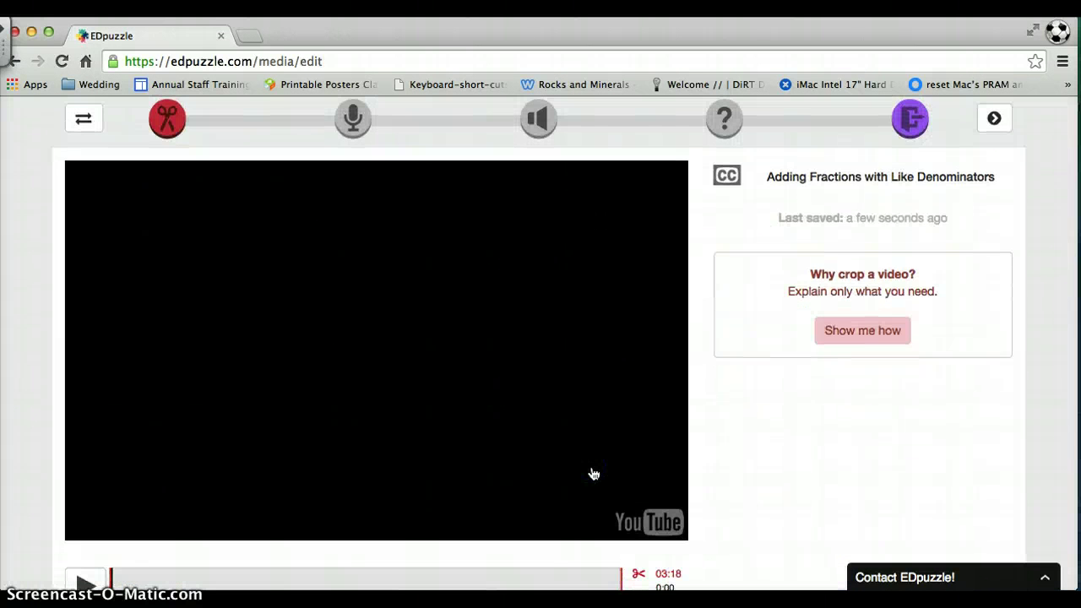
- Play the first seconds of the video in the crop editor, pause it and return the playhead to the start
{"action": "left_click", "coordinate": [813, 410]}
{"action": "scroll", "coordinate": [814, 412], "scroll_direction": "down", "scroll_amount": 1}
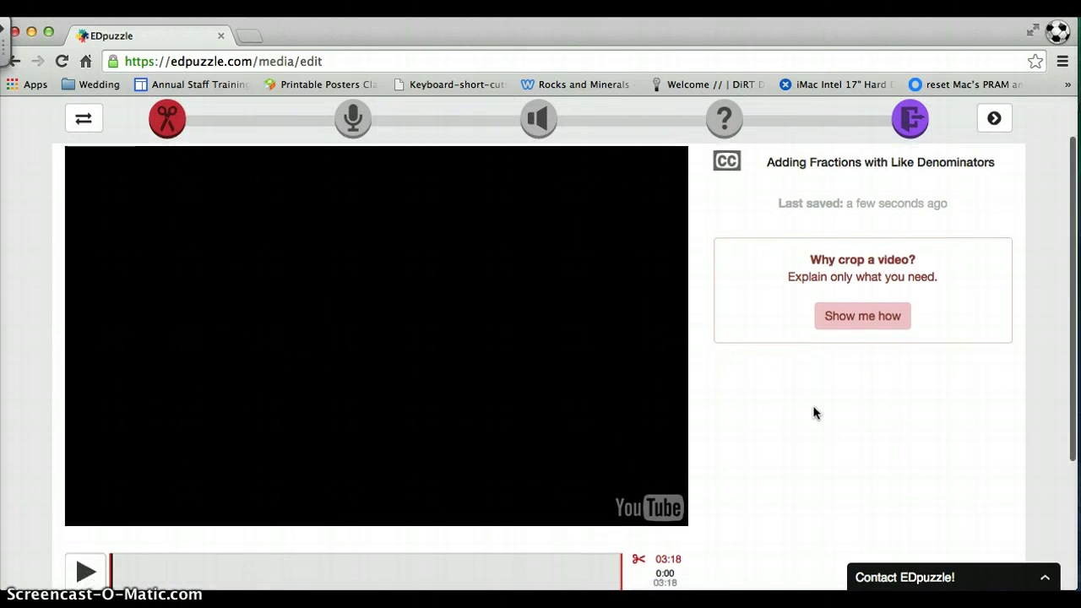
{"action": "scroll", "coordinate": [813, 412], "scroll_direction": "down", "scroll_amount": 1}
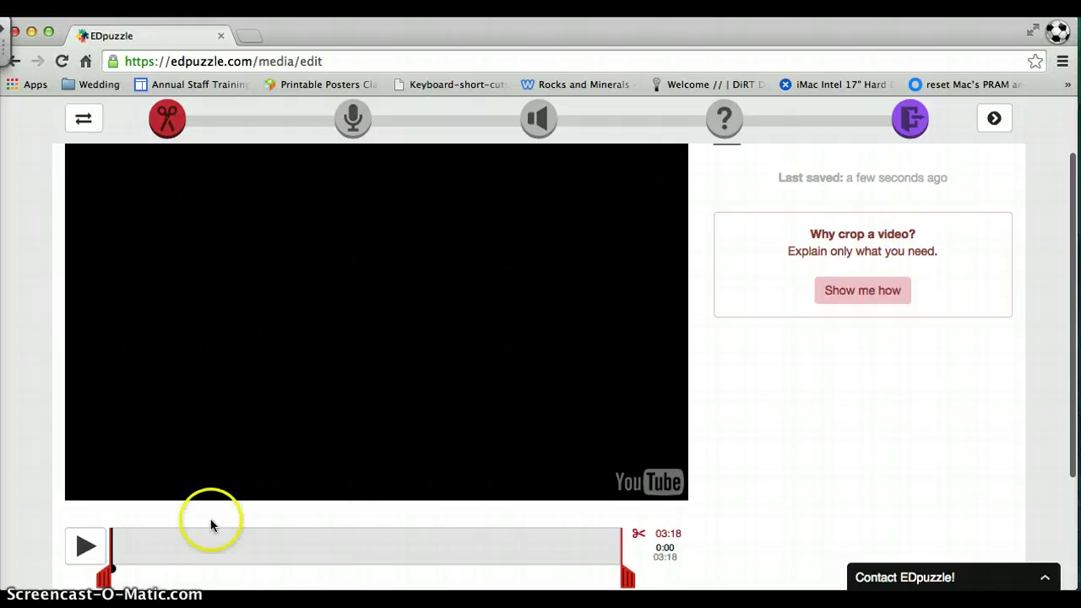
{"action": "left_click", "coordinate": [87, 549]}
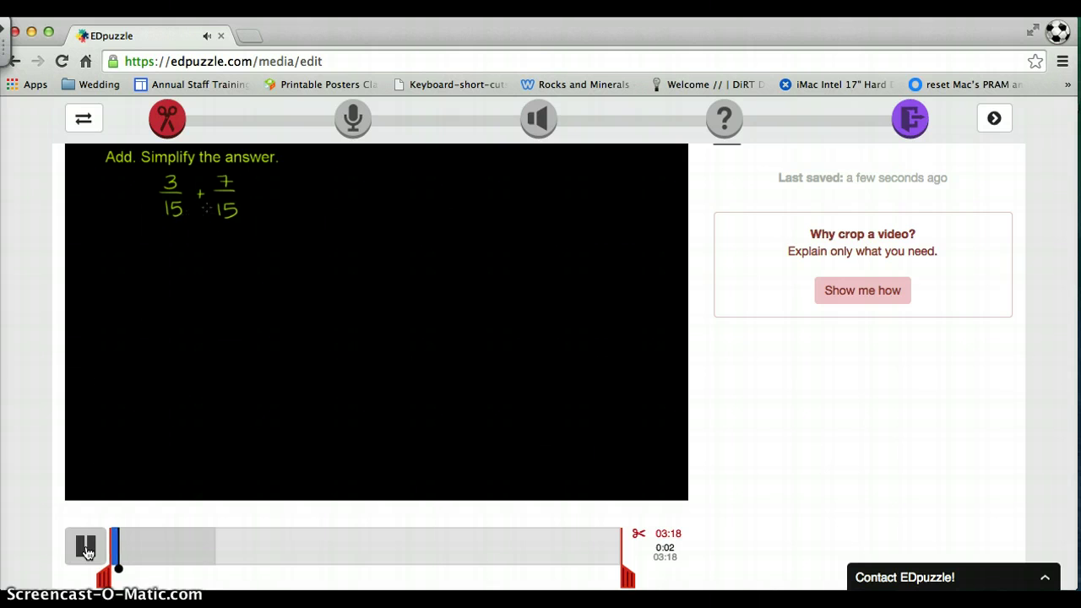
{"action": "left_click", "coordinate": [87, 551]}
{"action": "left_click_drag", "start_coordinate": [121, 569], "coordinate": [106, 567]}
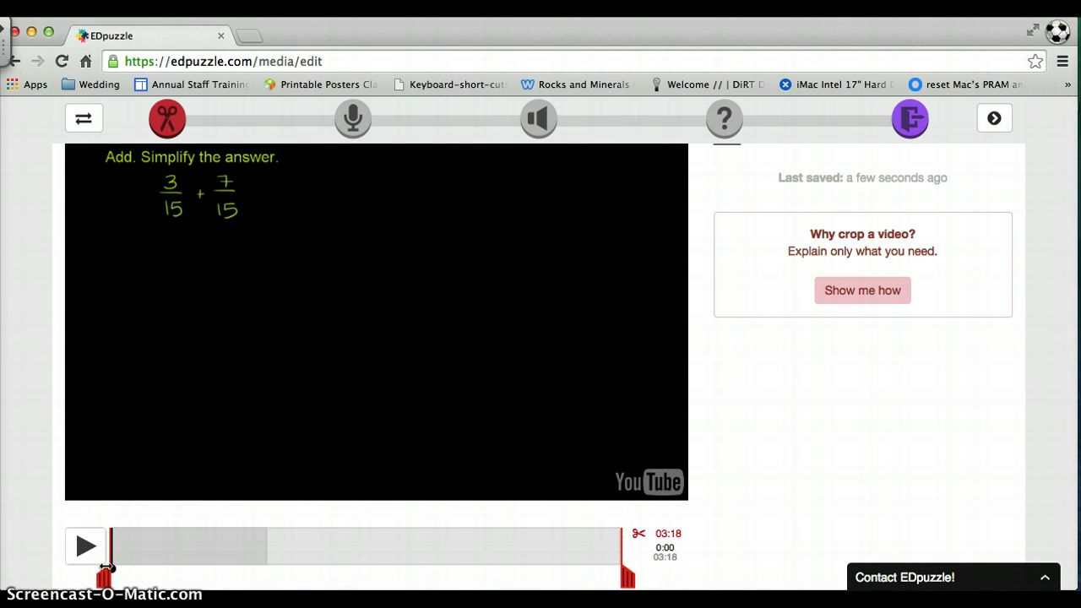
- Try cropping the video to 02:18 by moving its start to about 0:46 and trimming about 13 seconds off its end
{"action": "left_click", "coordinate": [344, 509]}
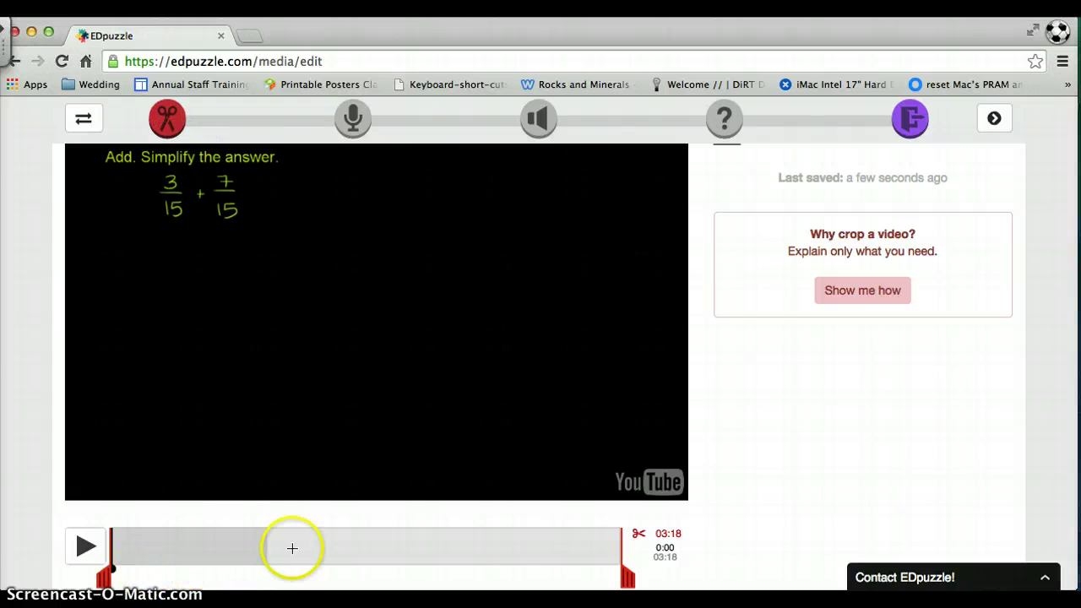
{"action": "left_click_drag", "start_coordinate": [105, 576], "coordinate": [229, 576]}
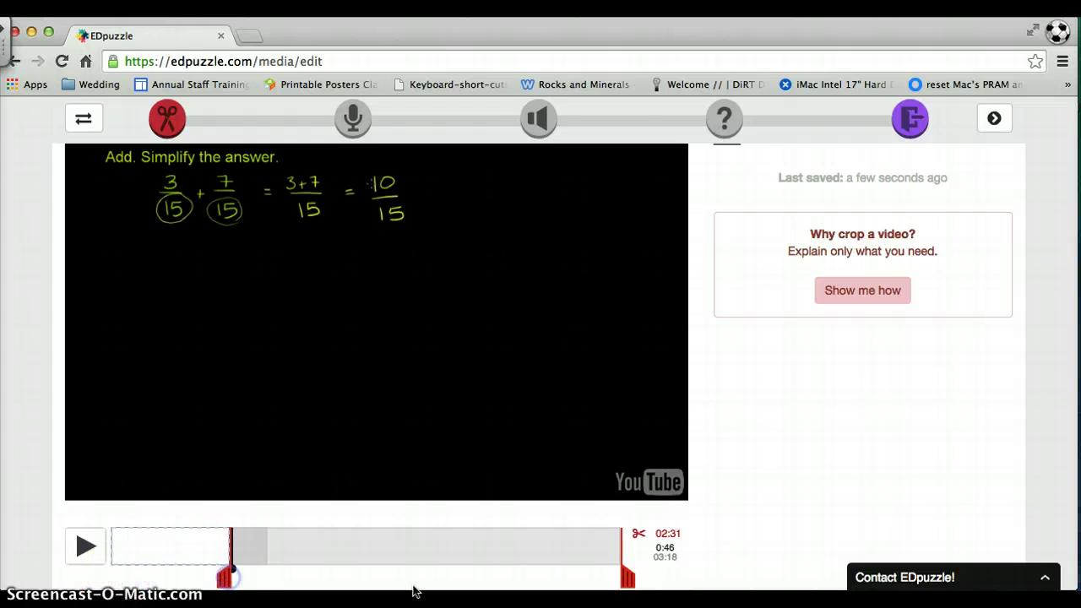
{"action": "left_click_drag", "start_coordinate": [625, 581], "coordinate": [594, 579]}
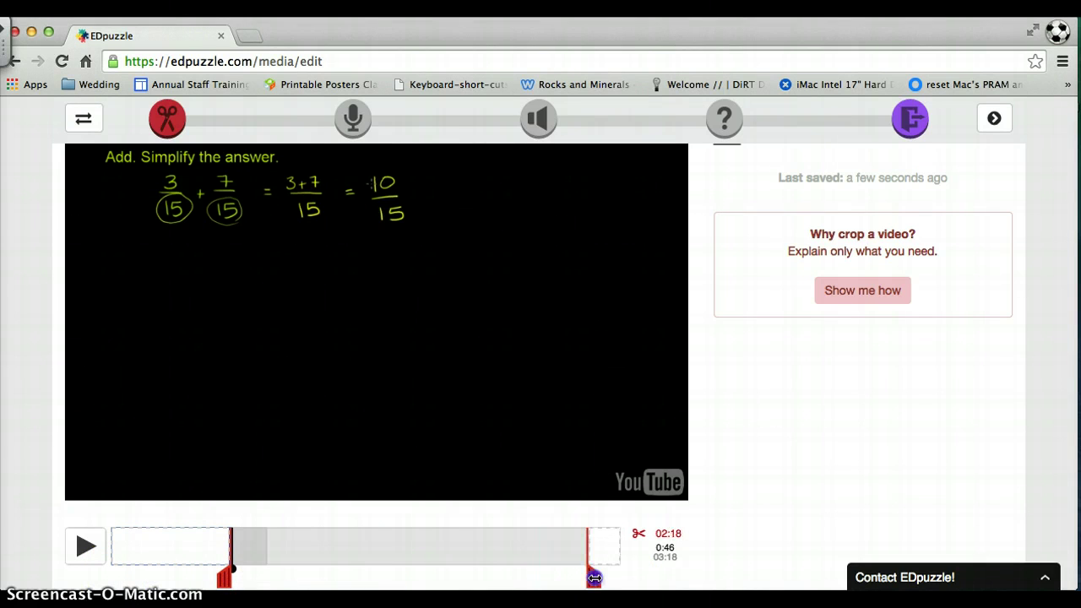
- Restore both crop markers to the full 03:18 video length and return the playhead to 0:00
{"action": "left_click_drag", "start_coordinate": [224, 576], "coordinate": [96, 570]}
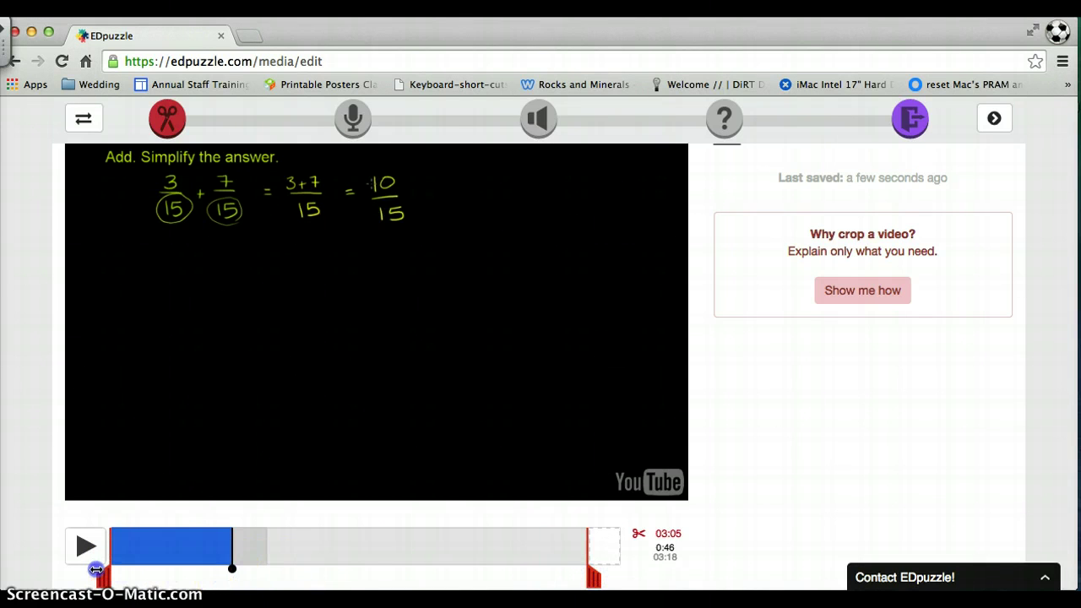
{"action": "left_click", "coordinate": [593, 576]}
{"action": "left_click_drag", "start_coordinate": [666, 568], "coordinate": [666, 565]}
{"action": "left_click", "coordinate": [335, 583]}
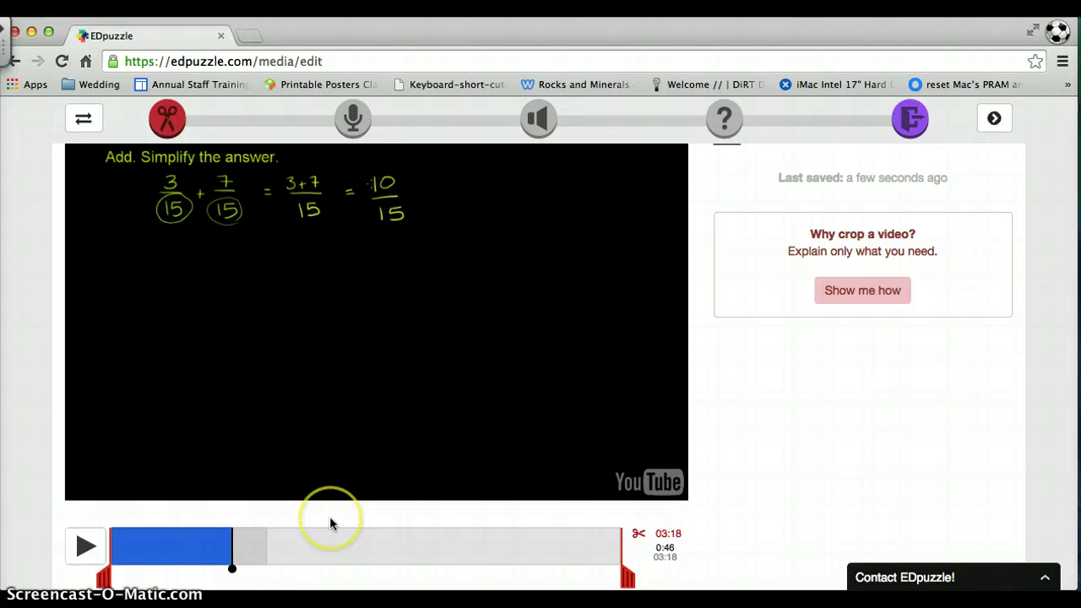
{"action": "left_click_drag", "start_coordinate": [234, 569], "coordinate": [99, 559]}
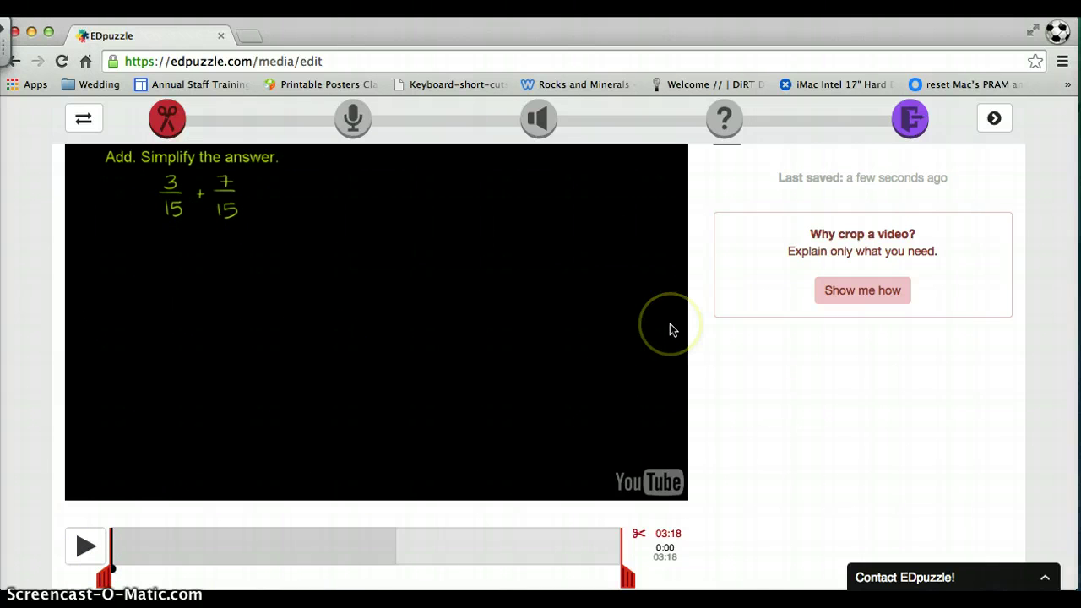
{"action": "scroll", "coordinate": [671, 328], "scroll_direction": "down", "scroll_amount": 3}
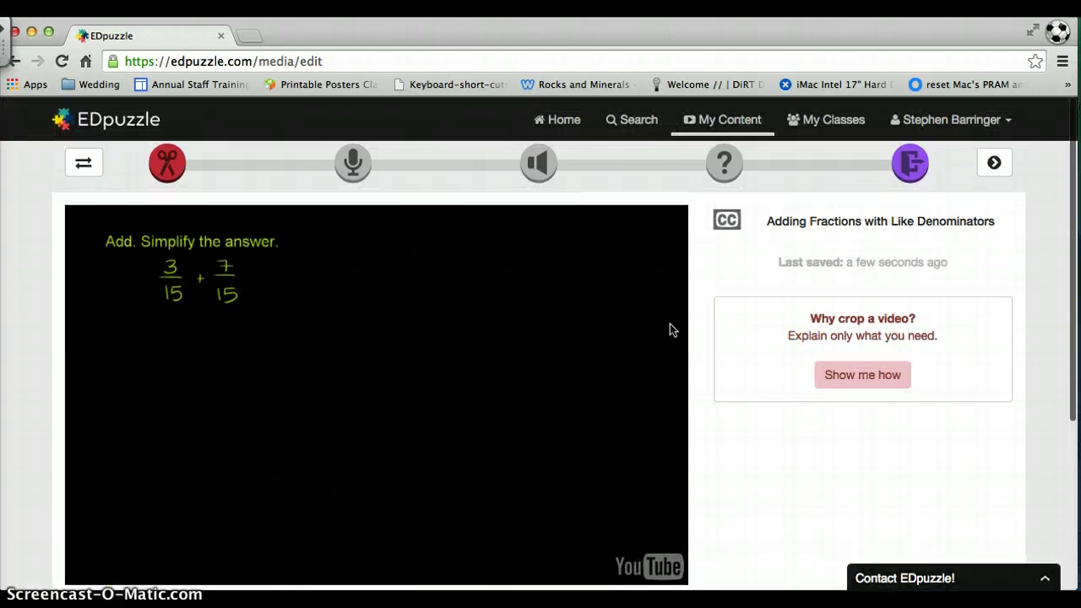
{"action": "scroll", "coordinate": [671, 328], "scroll_direction": "down", "scroll_amount": 1}
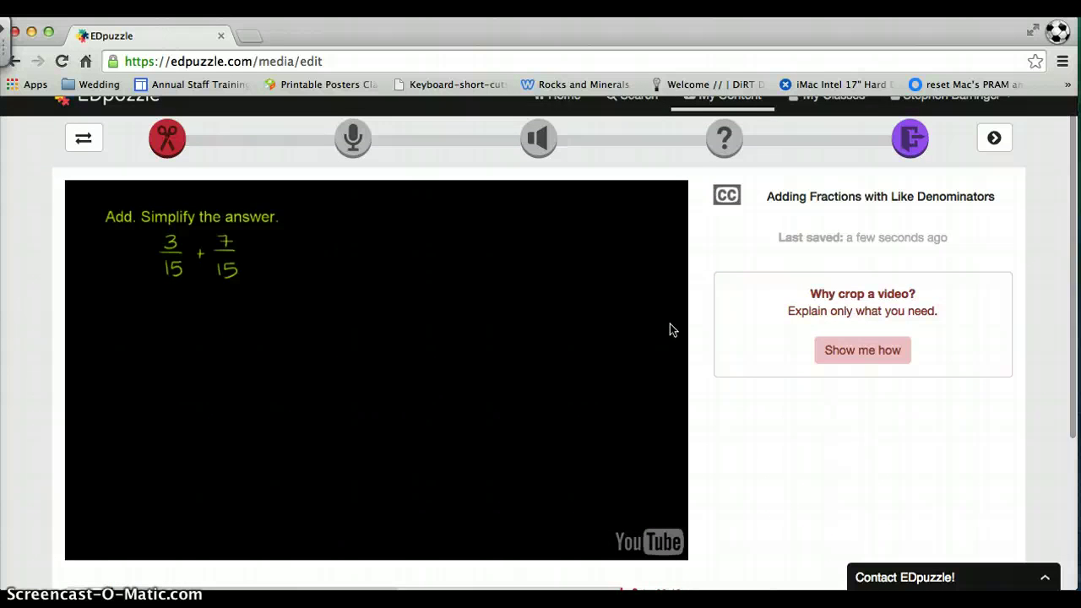
- Leave the video uncropped and advance the editor to the Audio Track stage
{"action": "scroll", "coordinate": [670, 328], "scroll_direction": "down", "scroll_amount": 2}
{"action": "scroll", "coordinate": [670, 329], "scroll_direction": "up", "scroll_amount": 1}
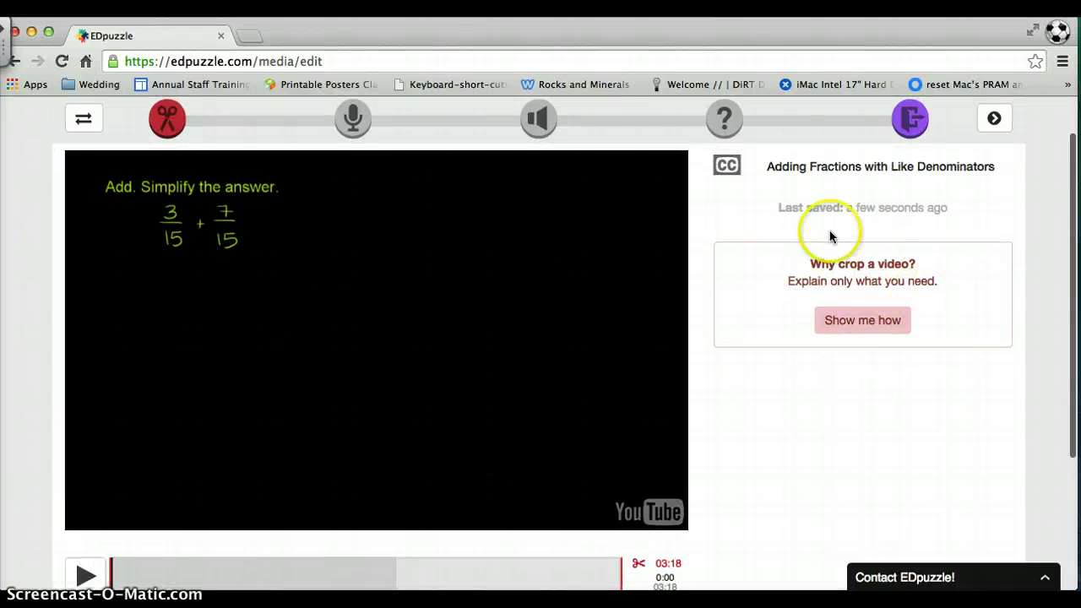
{"action": "scroll", "coordinate": [868, 327], "scroll_direction": "up", "scroll_amount": 2}
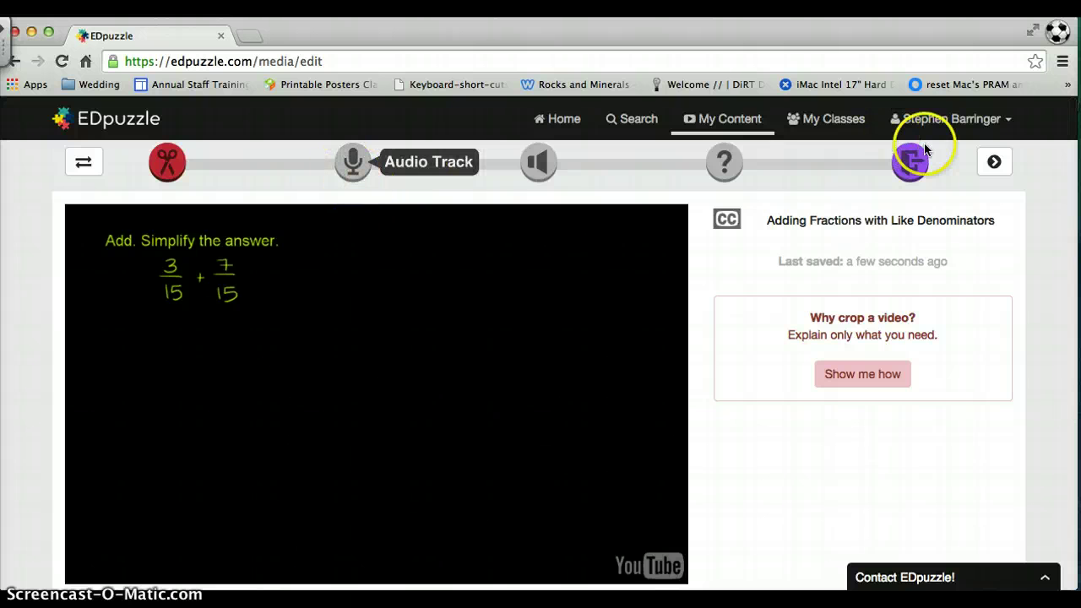
{"action": "left_click", "coordinate": [992, 164]}
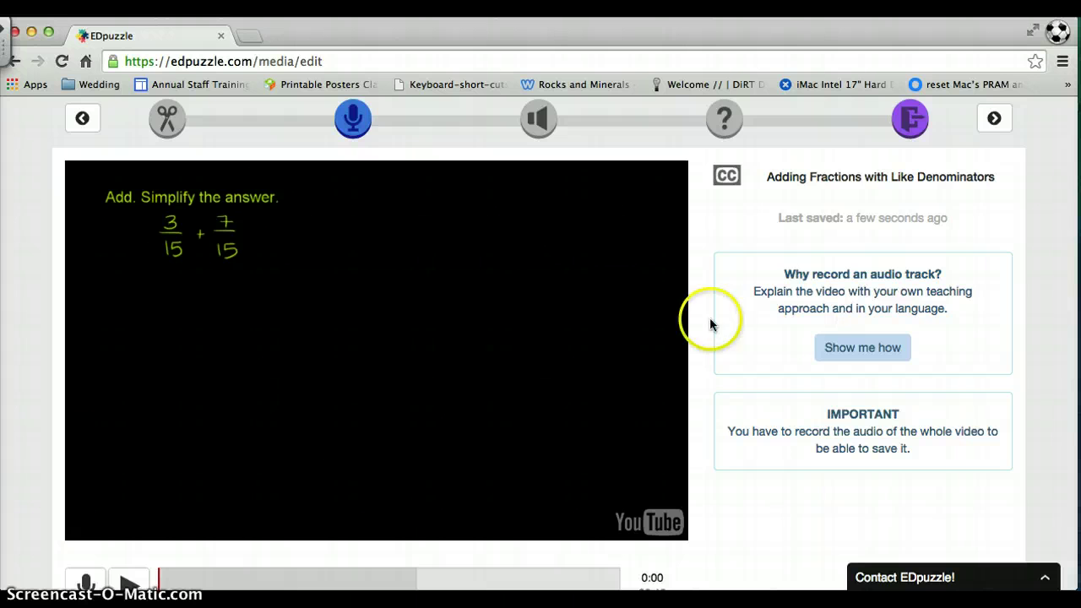
- Skip recording an audio track for the whole video and advance to the audio notes stage
{"action": "scroll", "coordinate": [639, 315], "scroll_direction": "down", "scroll_amount": 2}
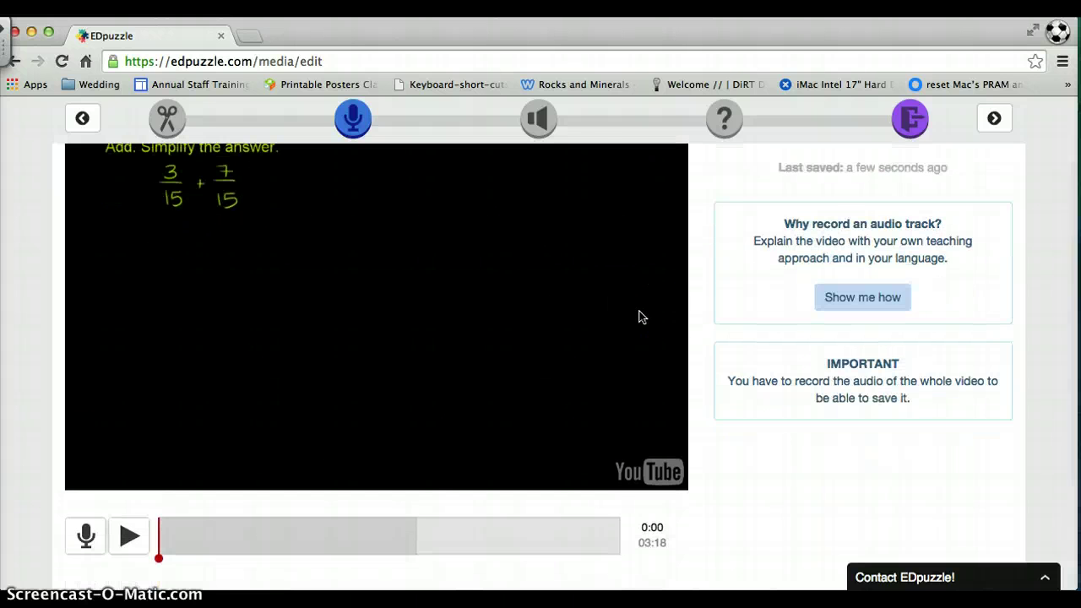
{"action": "scroll", "coordinate": [638, 313], "scroll_direction": "up", "scroll_amount": 1}
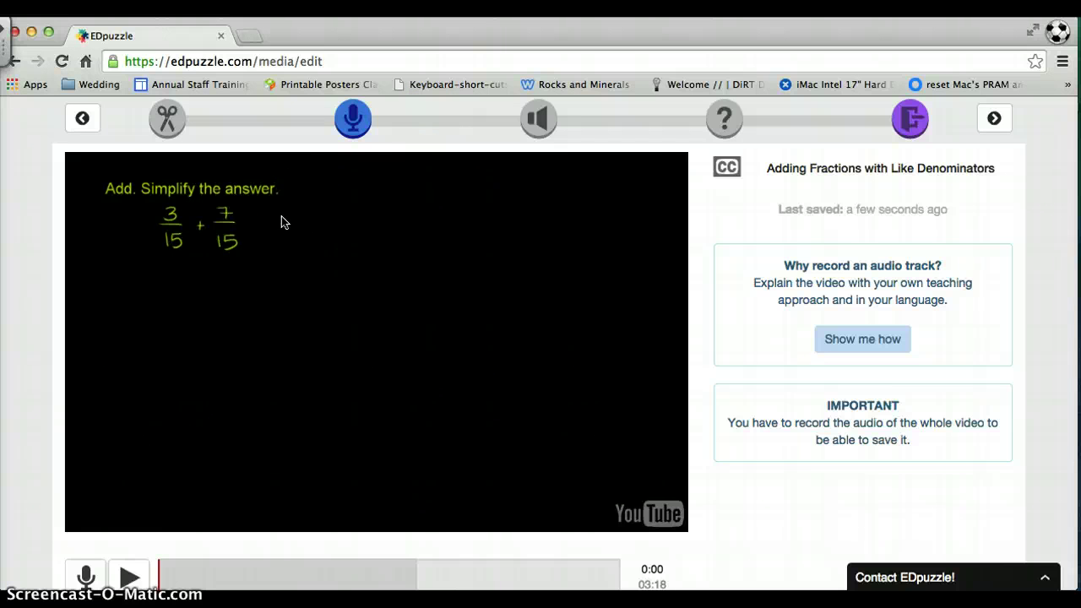
{"action": "scroll", "coordinate": [283, 222], "scroll_direction": "down", "scroll_amount": 1}
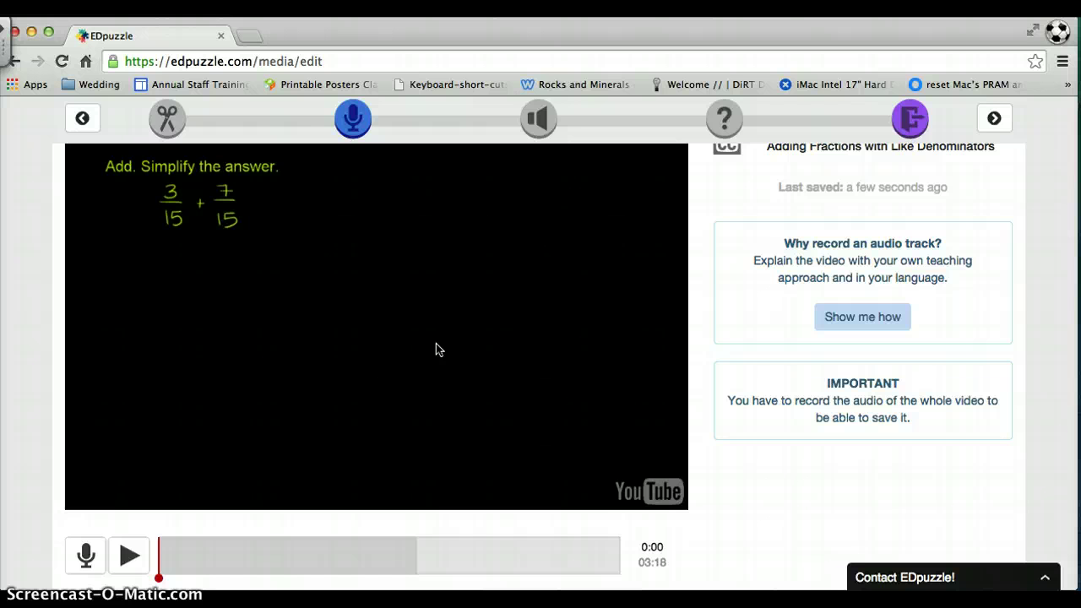
{"action": "scroll", "coordinate": [435, 343], "scroll_direction": "down", "scroll_amount": 3}
{"action": "scroll", "coordinate": [435, 344], "scroll_direction": "up", "scroll_amount": 2}
{"action": "scroll", "coordinate": [435, 343], "scroll_direction": "up", "scroll_amount": 1}
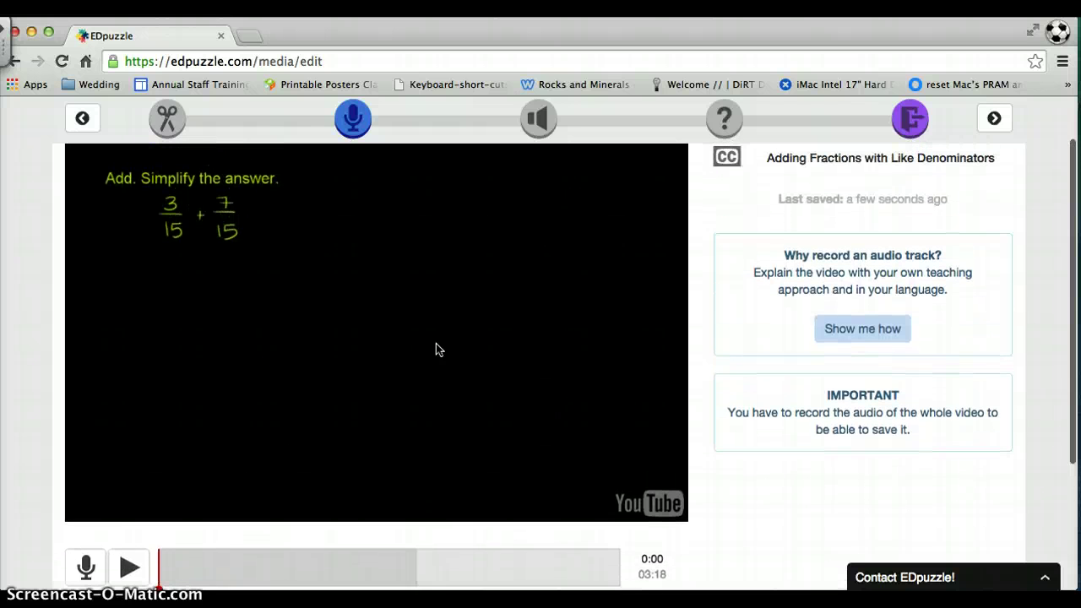
{"action": "scroll", "coordinate": [435, 344], "scroll_direction": "down", "scroll_amount": 1}
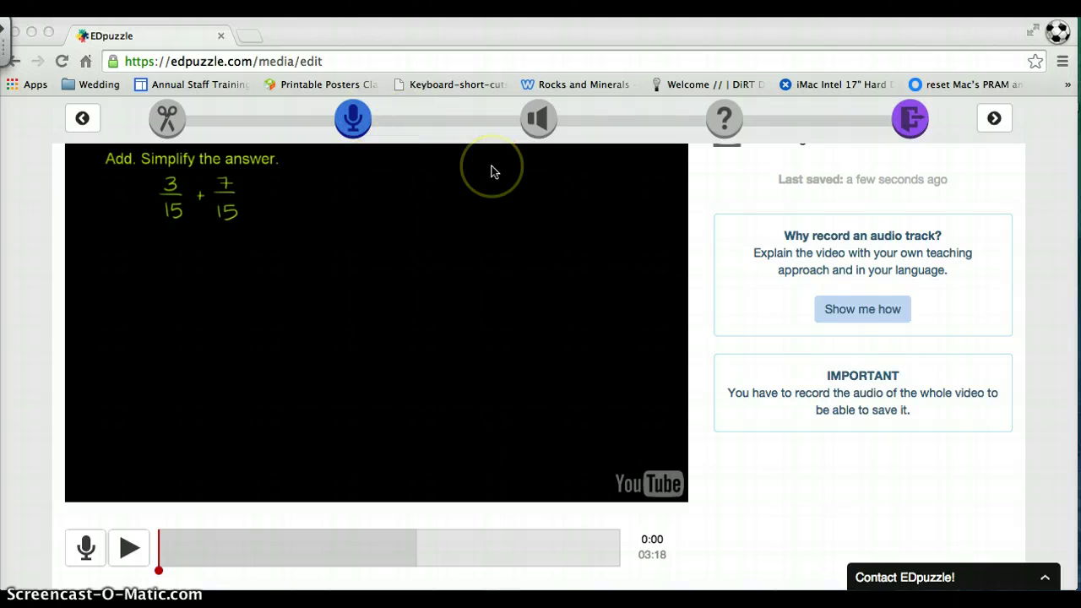
{"action": "left_click", "coordinate": [996, 120]}
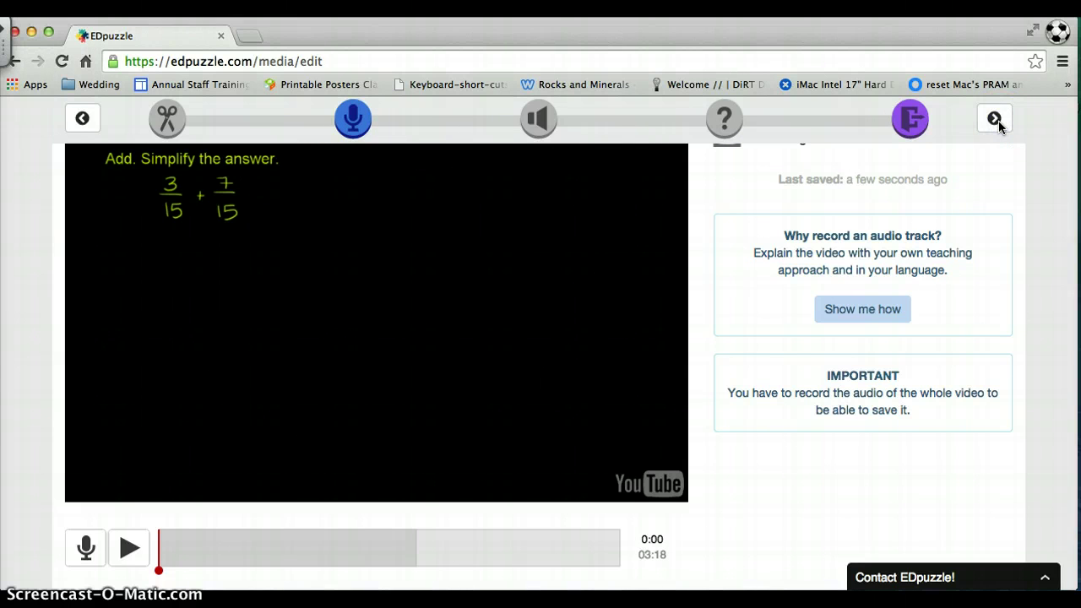
{"action": "left_click", "coordinate": [994, 119]}
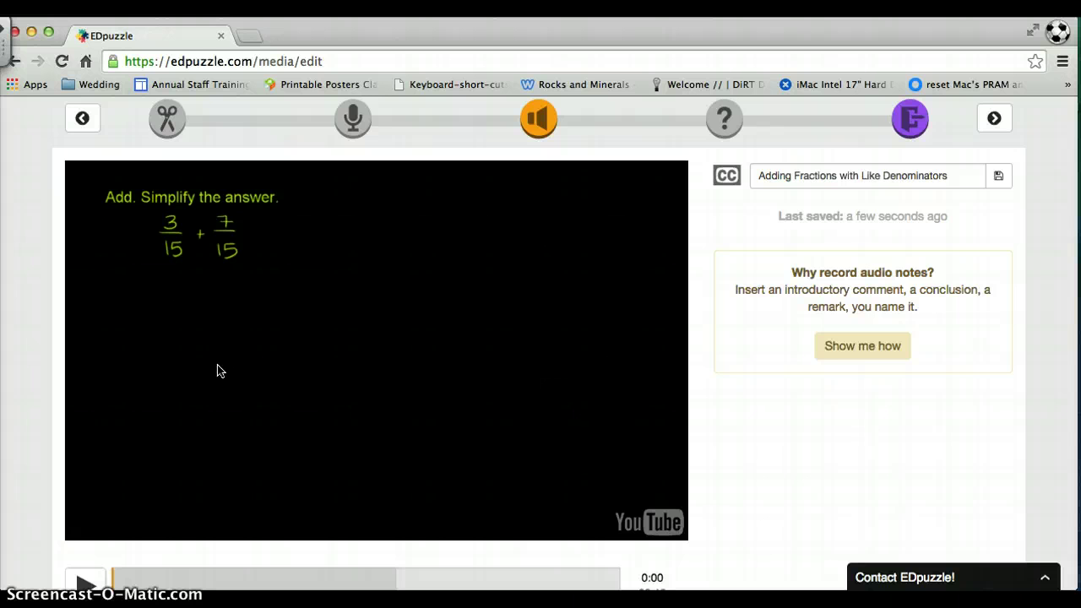
- Record a spoken introductory audio note at the 0:00 mark of the video and stop the recording
{"action": "scroll", "coordinate": [217, 371], "scroll_direction": "down", "scroll_amount": 2}
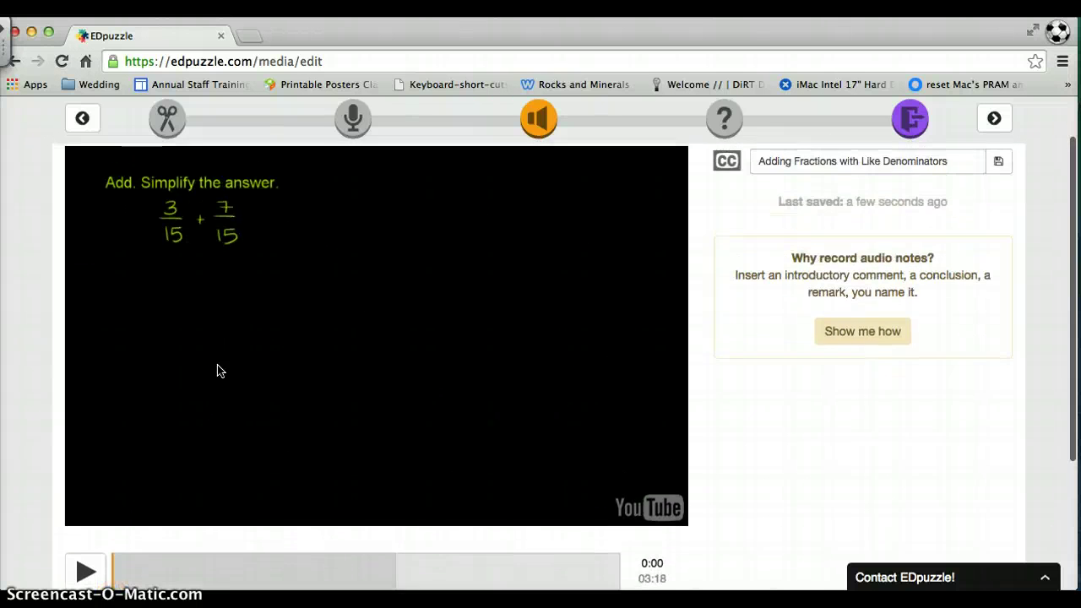
{"action": "scroll", "coordinate": [217, 371], "scroll_direction": "down", "scroll_amount": 3}
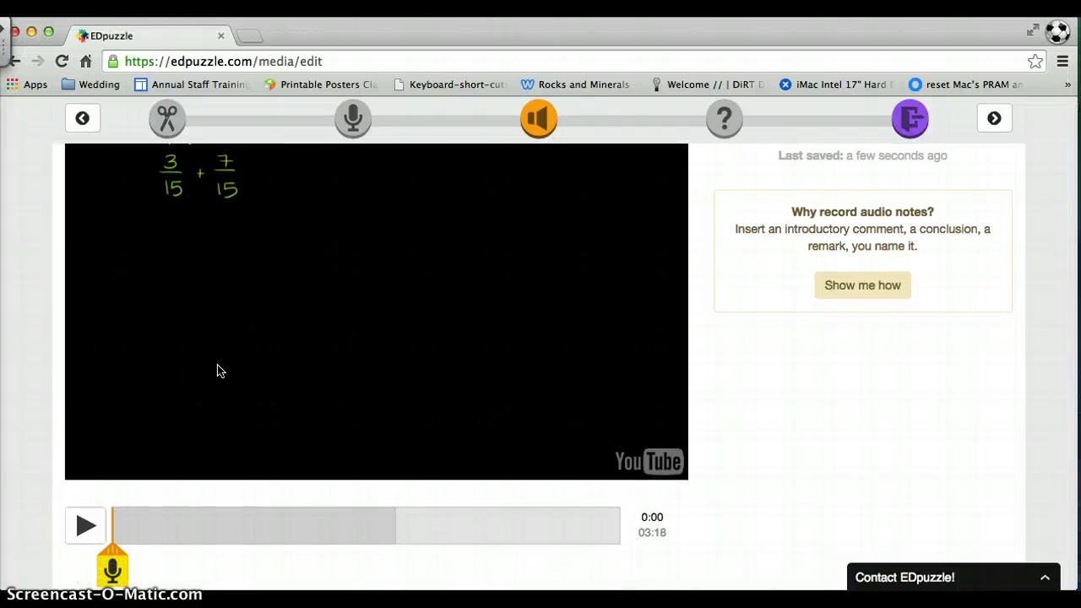
{"action": "scroll", "coordinate": [217, 371], "scroll_direction": "up", "scroll_amount": 3}
{"action": "scroll", "coordinate": [217, 371], "scroll_direction": "down", "scroll_amount": 2}
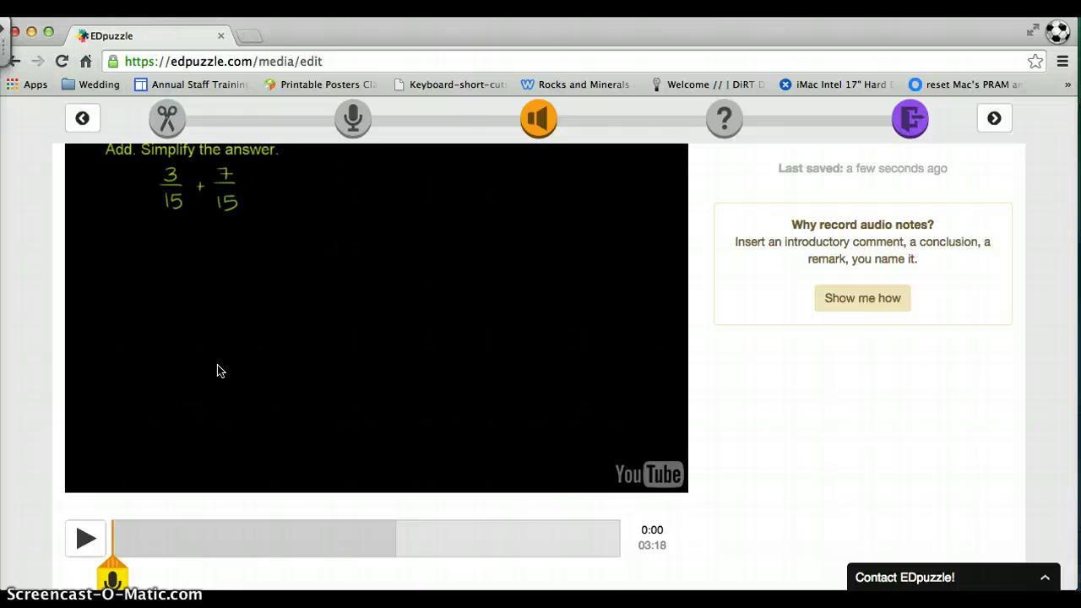
{"action": "scroll", "coordinate": [217, 371], "scroll_direction": "up", "scroll_amount": 2}
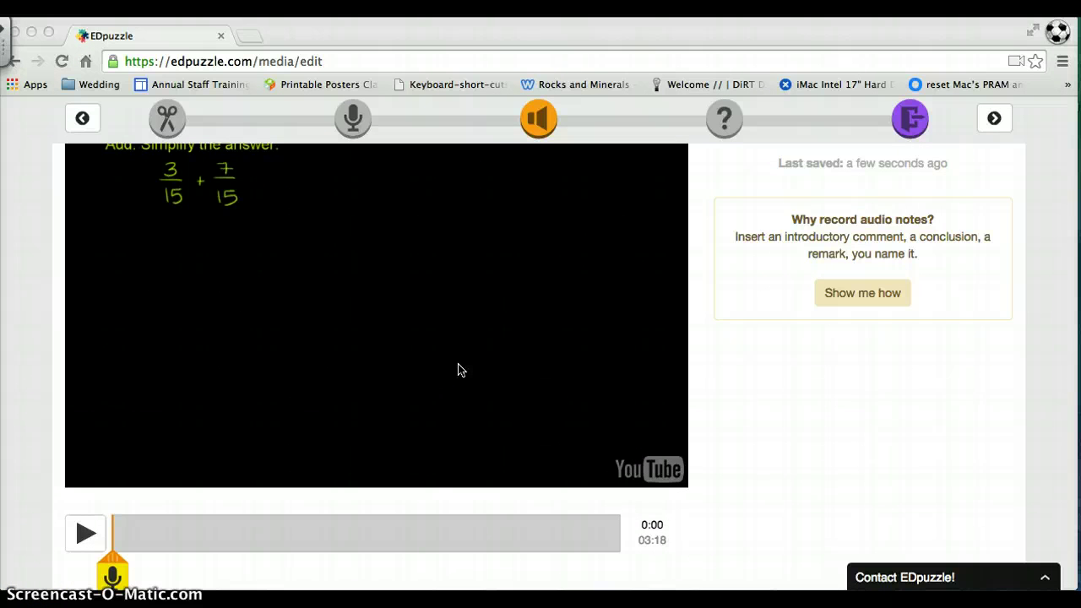
{"action": "scroll", "coordinate": [461, 370], "scroll_direction": "down", "scroll_amount": 2}
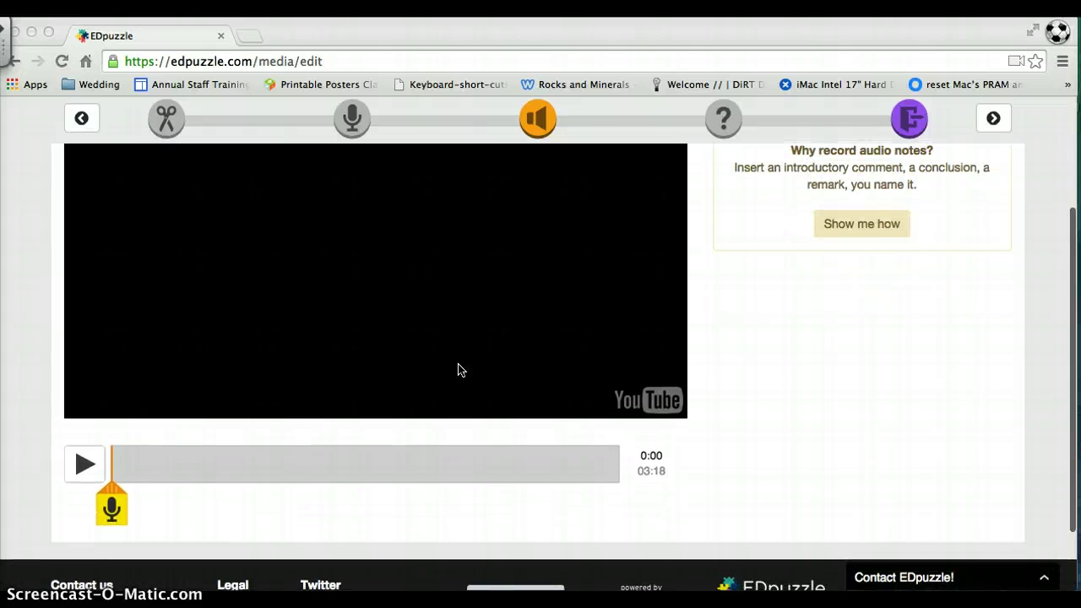
{"action": "left_click_drag", "start_coordinate": [185, 495], "coordinate": [114, 512]}
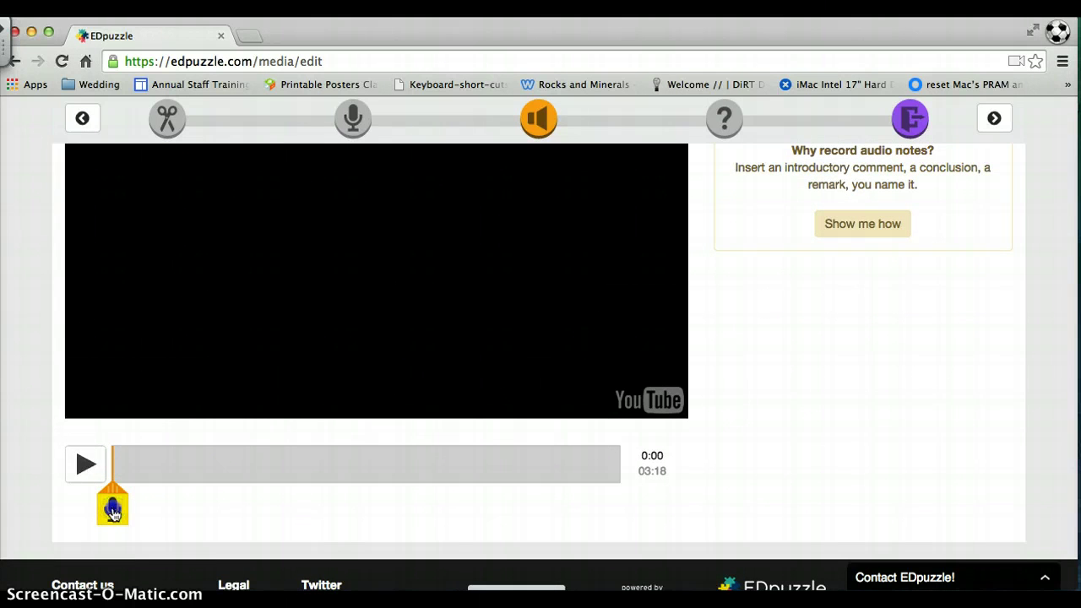
{"action": "left_click", "coordinate": [292, 499]}
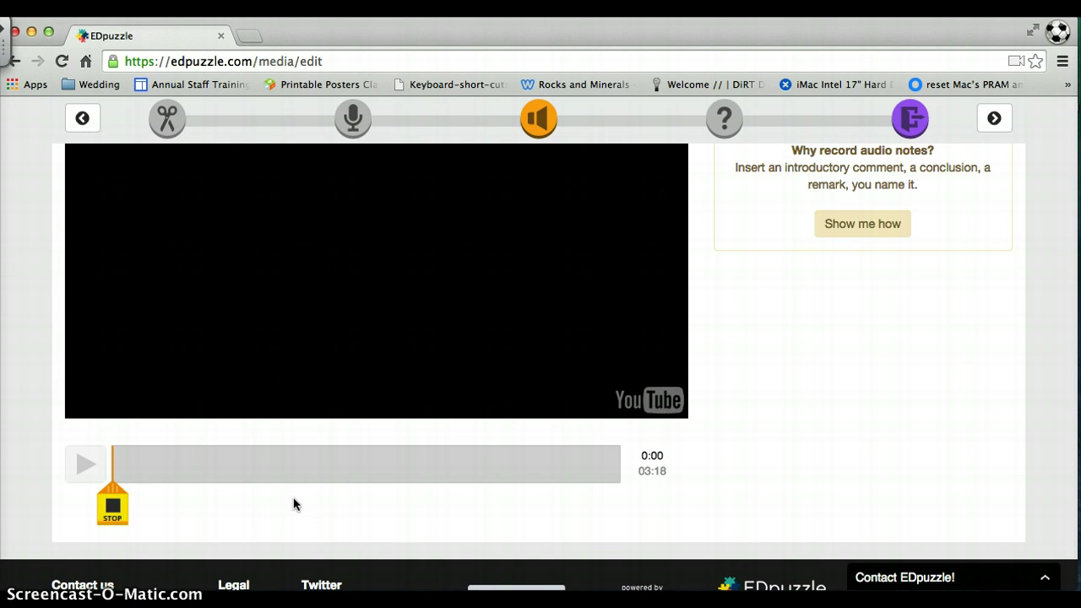
{"action": "scroll", "coordinate": [293, 504], "scroll_direction": "up", "scroll_amount": 2}
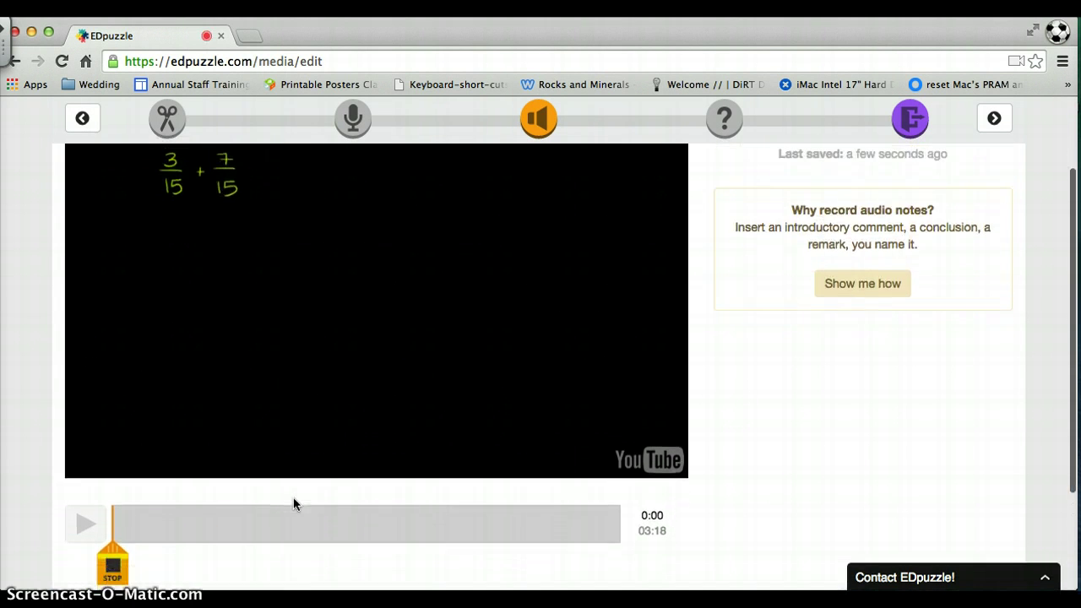
{"action": "scroll", "coordinate": [293, 504], "scroll_direction": "up", "scroll_amount": 1}
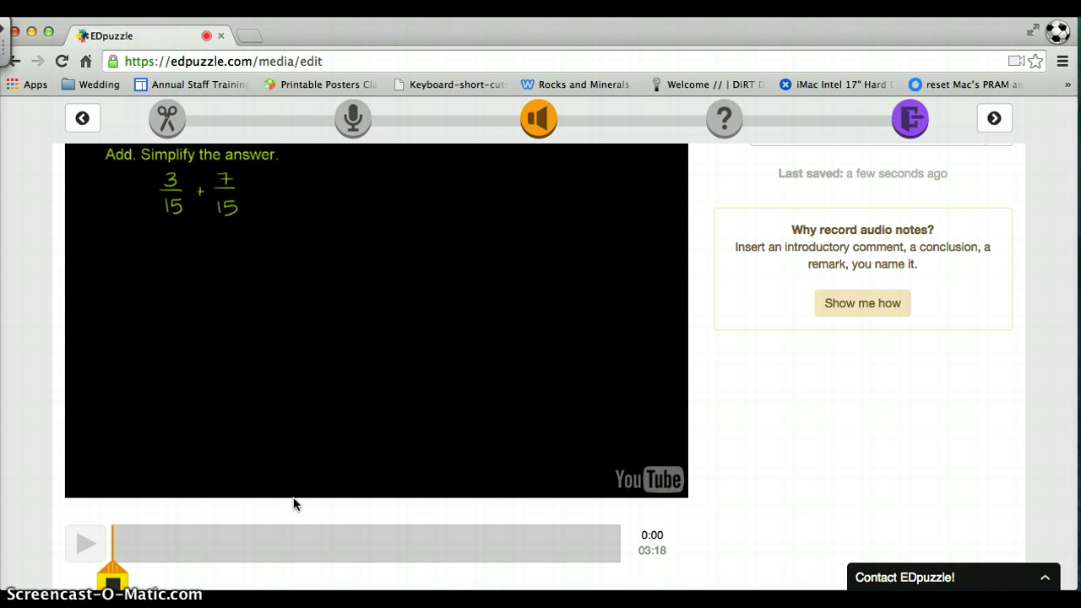
{"action": "scroll", "coordinate": [293, 504], "scroll_direction": "down", "scroll_amount": 3}
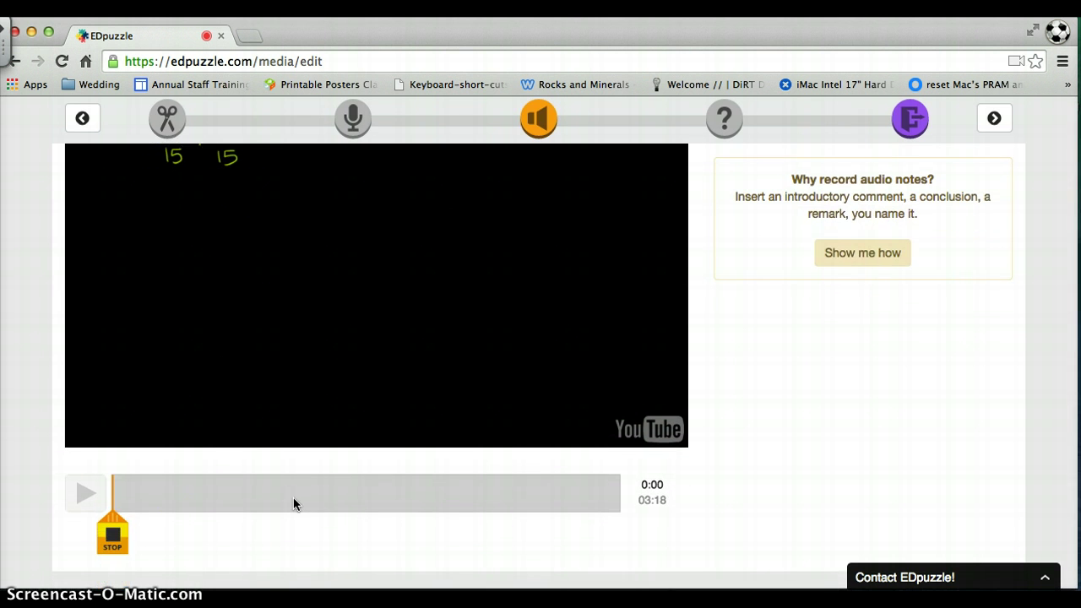
{"action": "left_click", "coordinate": [110, 540]}
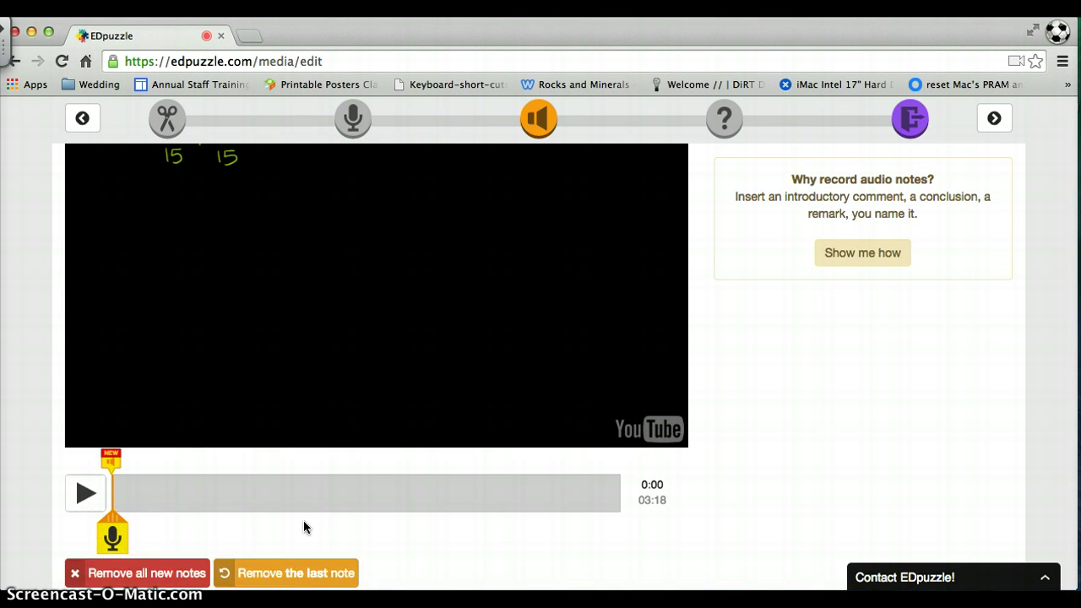
- Play the video from 0:28, move back through the timeline and pause at 0:13, where the denominators are about to be circled
{"action": "scroll", "coordinate": [303, 520], "scroll_direction": "down", "scroll_amount": 2}
{"action": "scroll", "coordinate": [244, 542], "scroll_direction": "down", "scroll_amount": 1}
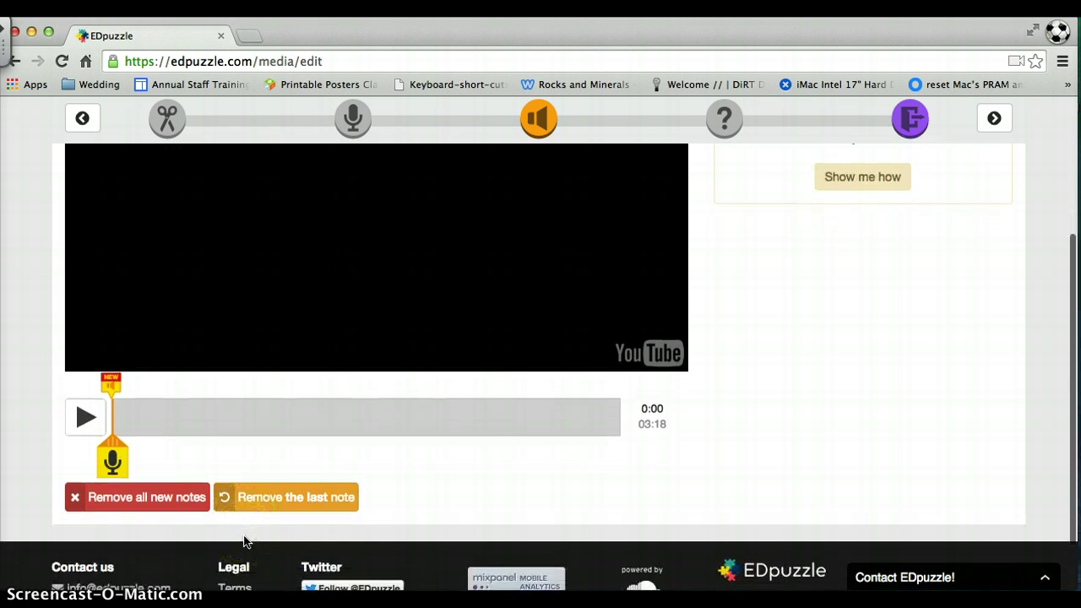
{"action": "scroll", "coordinate": [244, 541], "scroll_direction": "up", "scroll_amount": 2}
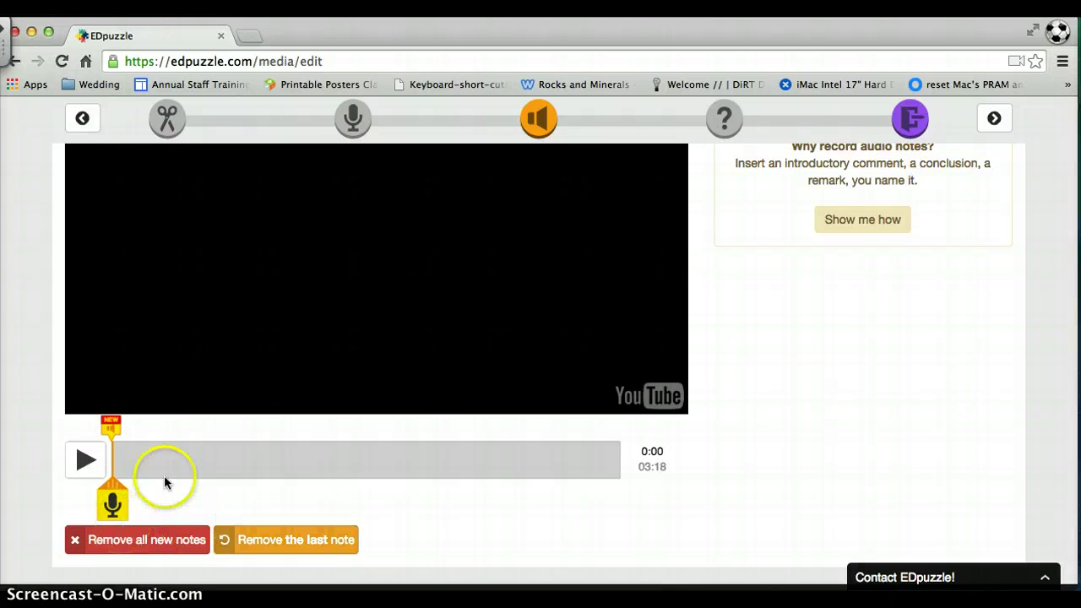
{"action": "left_click", "coordinate": [185, 461]}
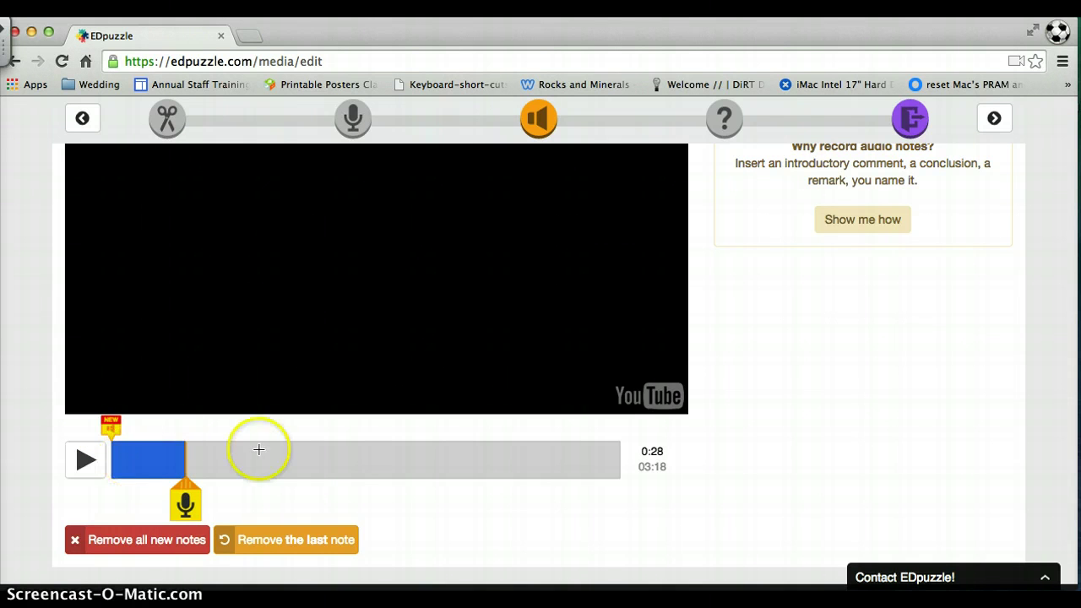
{"action": "left_click", "coordinate": [86, 463]}
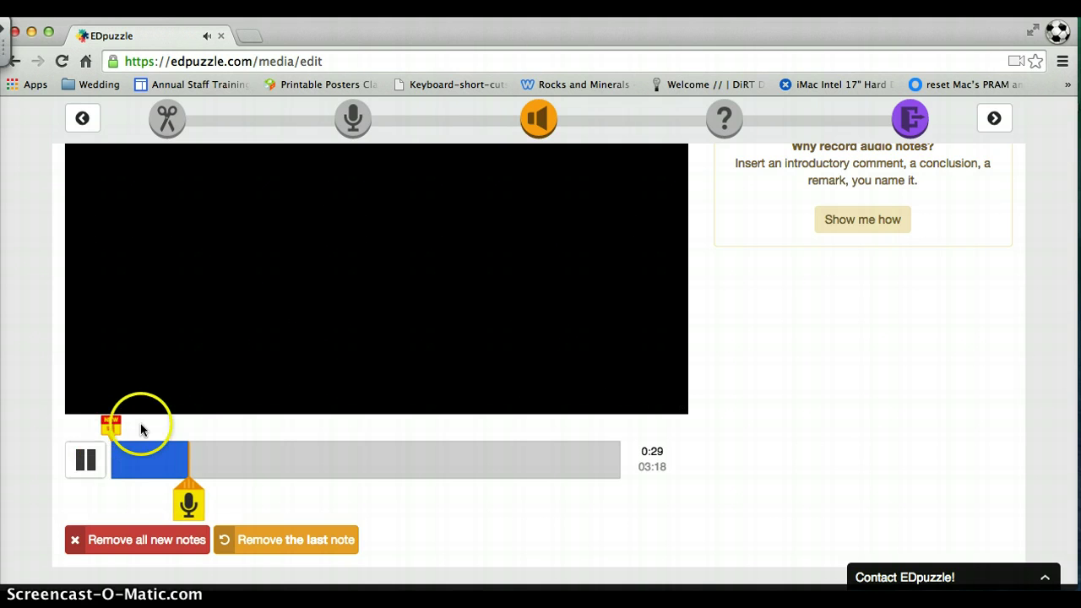
{"action": "scroll", "coordinate": [102, 477], "scroll_direction": "up", "scroll_amount": 3}
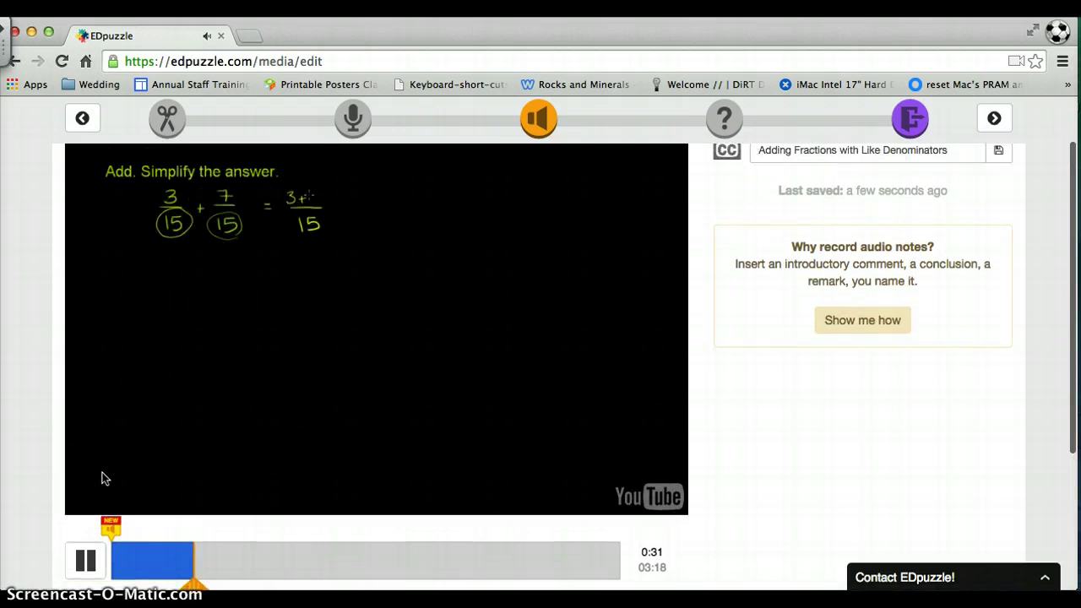
{"action": "left_click", "coordinate": [169, 562]}
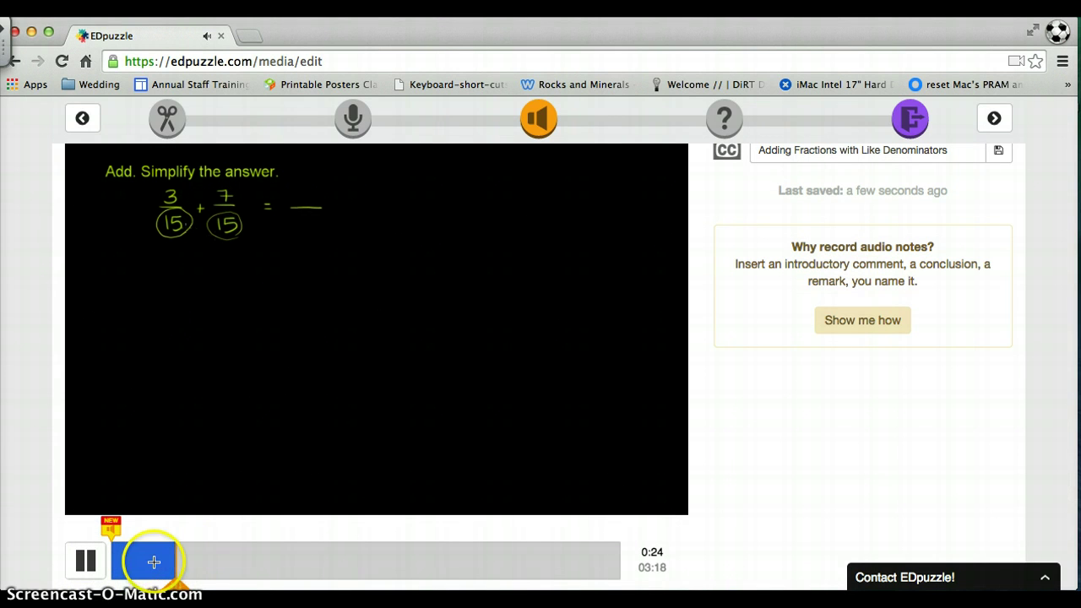
{"action": "left_click", "coordinate": [153, 562]}
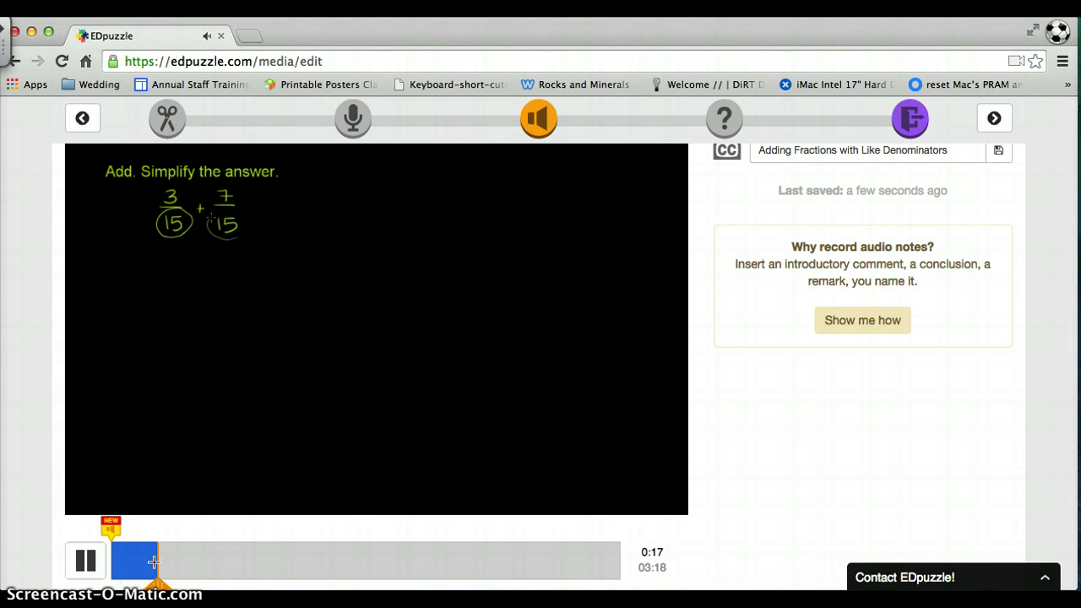
{"action": "left_click", "coordinate": [140, 560]}
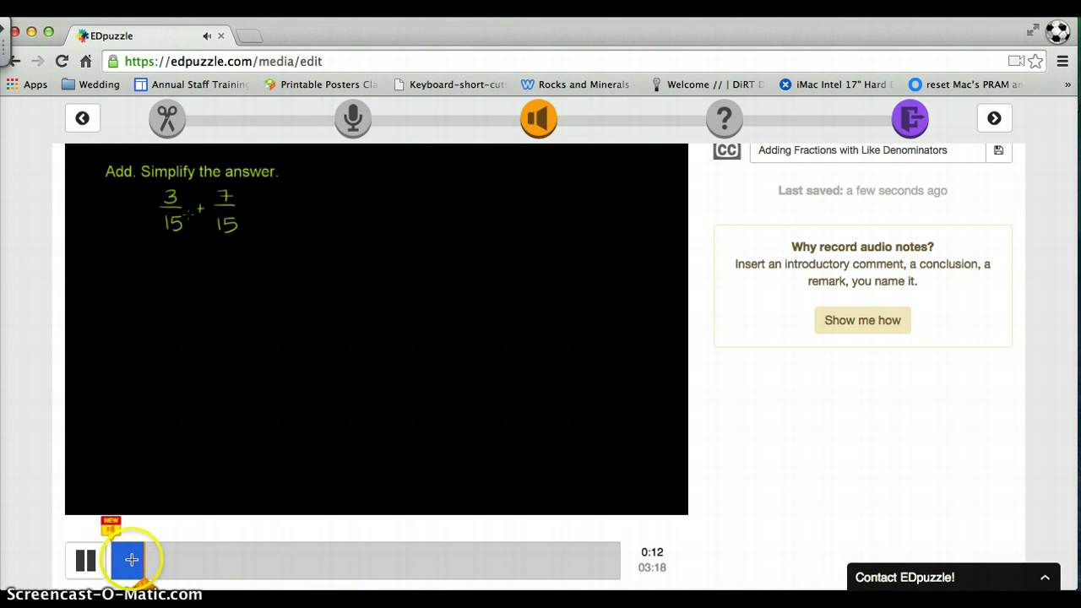
{"action": "left_click", "coordinate": [85, 559]}
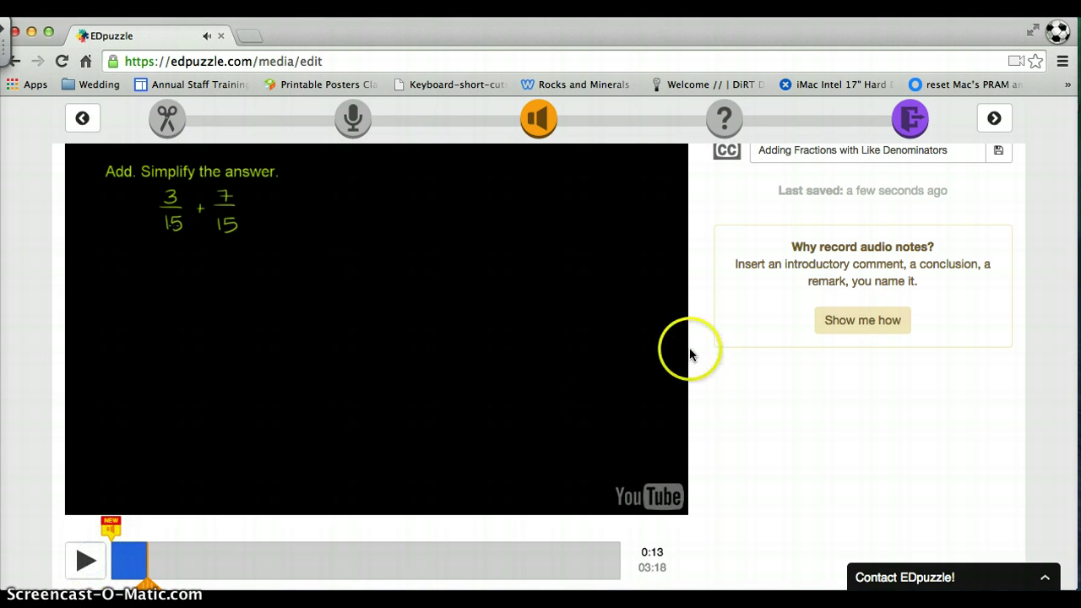
- Record a second audio note at the 0:13 mark and stop the recording
{"action": "scroll", "coordinate": [693, 351], "scroll_direction": "up", "scroll_amount": 2}
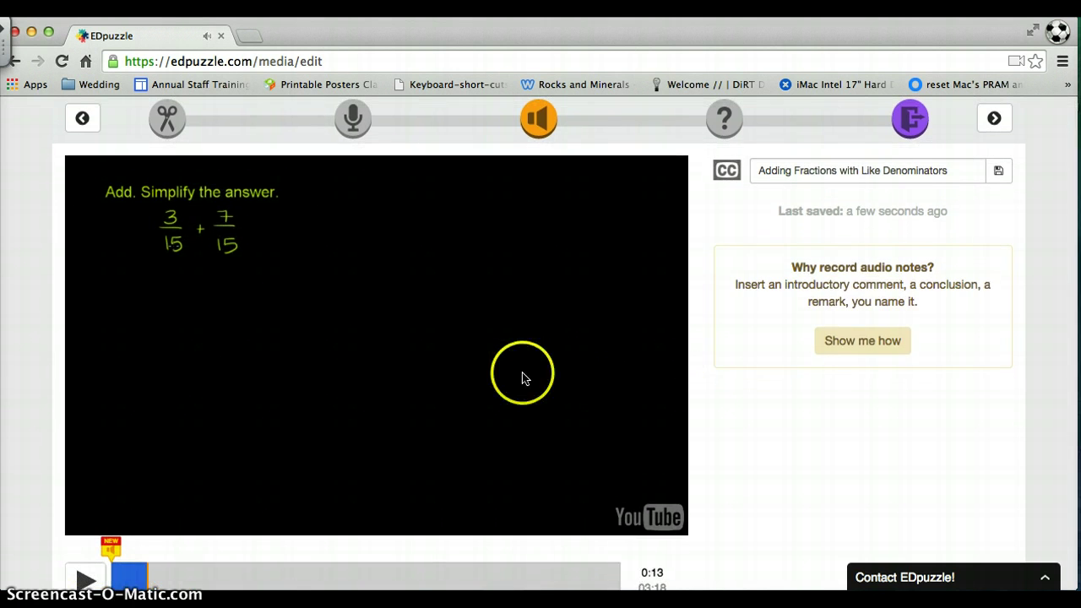
{"action": "scroll", "coordinate": [522, 377], "scroll_direction": "down", "scroll_amount": 3}
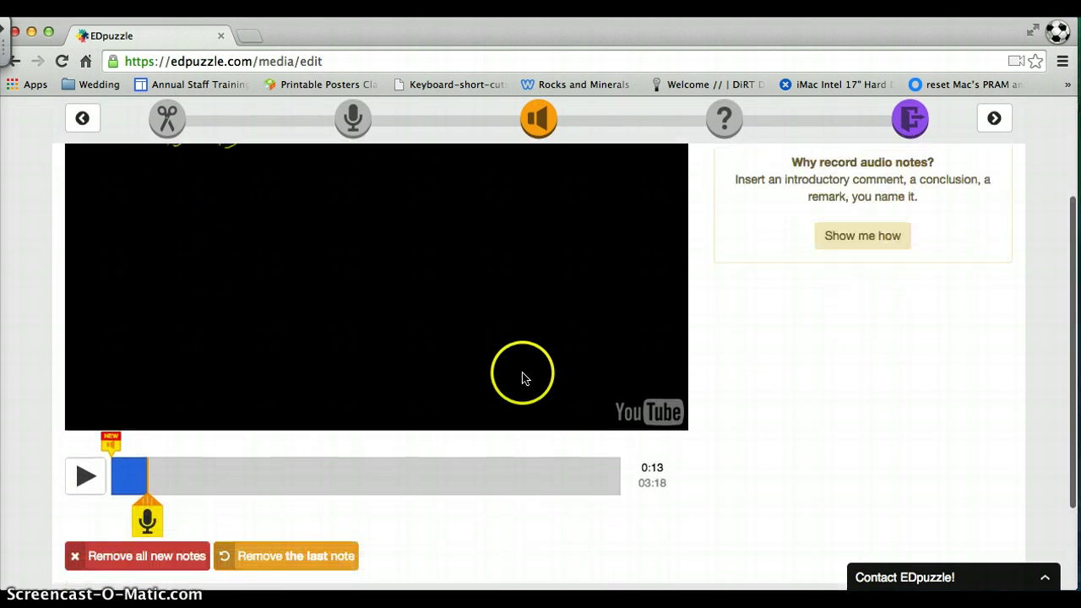
{"action": "left_click", "coordinate": [147, 518]}
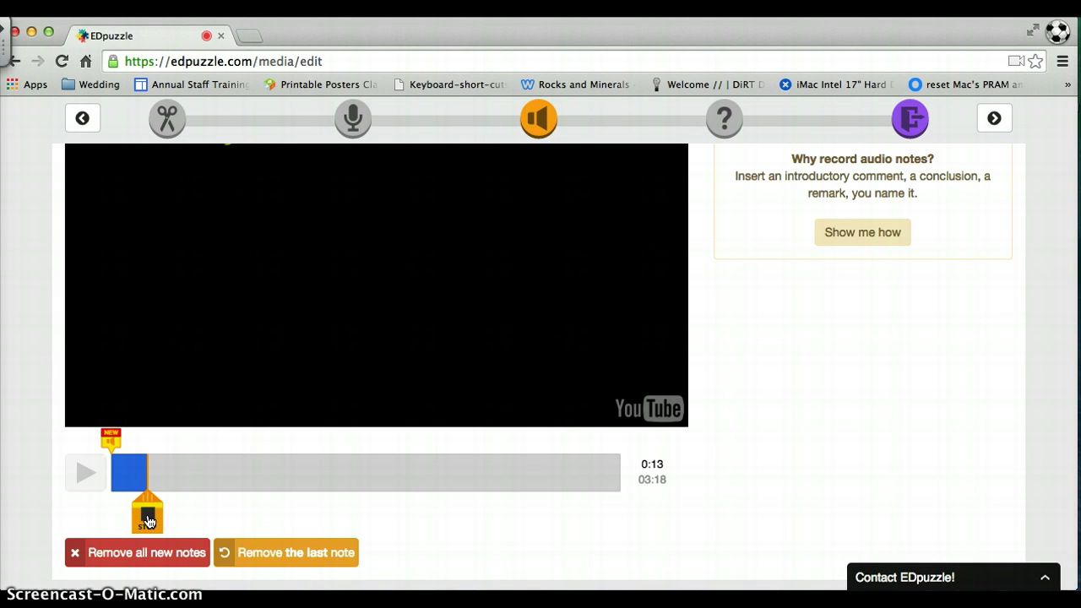
{"action": "left_click", "coordinate": [148, 519]}
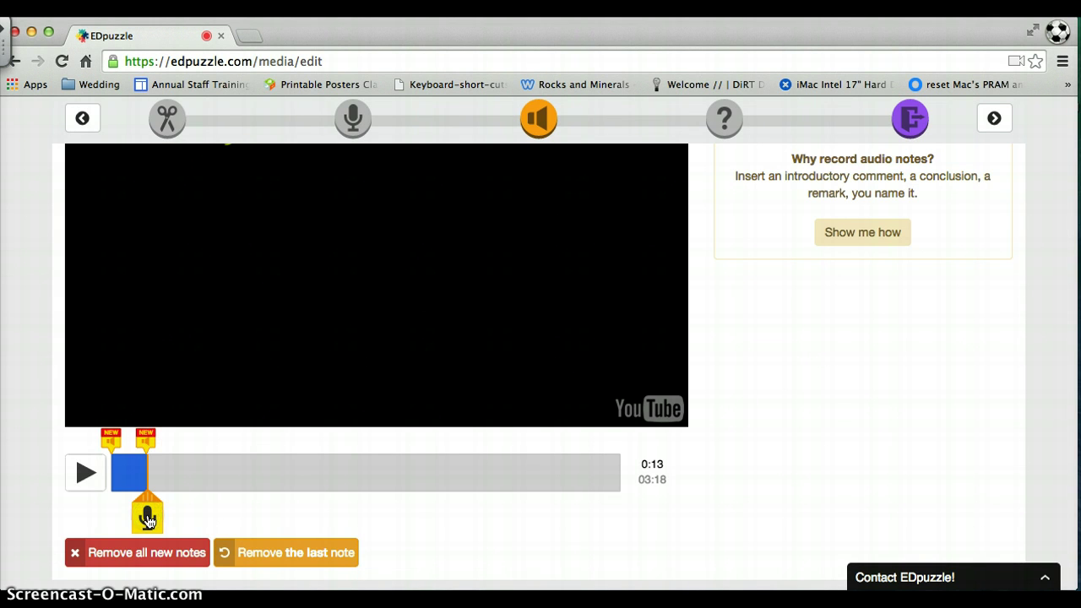
{"action": "scroll", "coordinate": [232, 470], "scroll_direction": "up", "scroll_amount": 1}
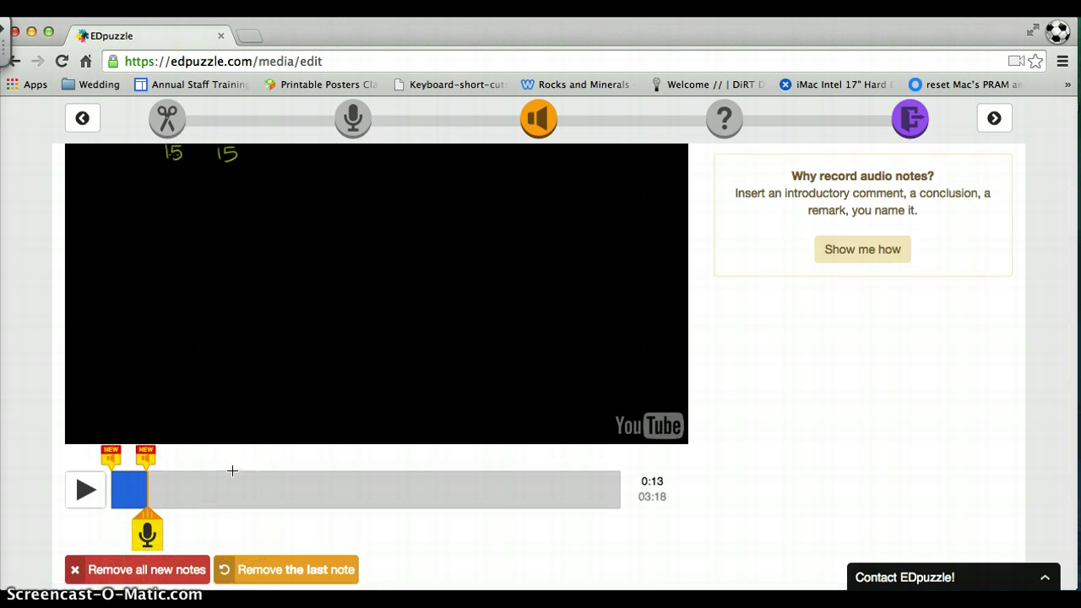
- Advance from the audio notes stage to the quiz stage and insert a new question at the 0:42 mark
{"action": "scroll", "coordinate": [232, 471], "scroll_direction": "up", "scroll_amount": 2}
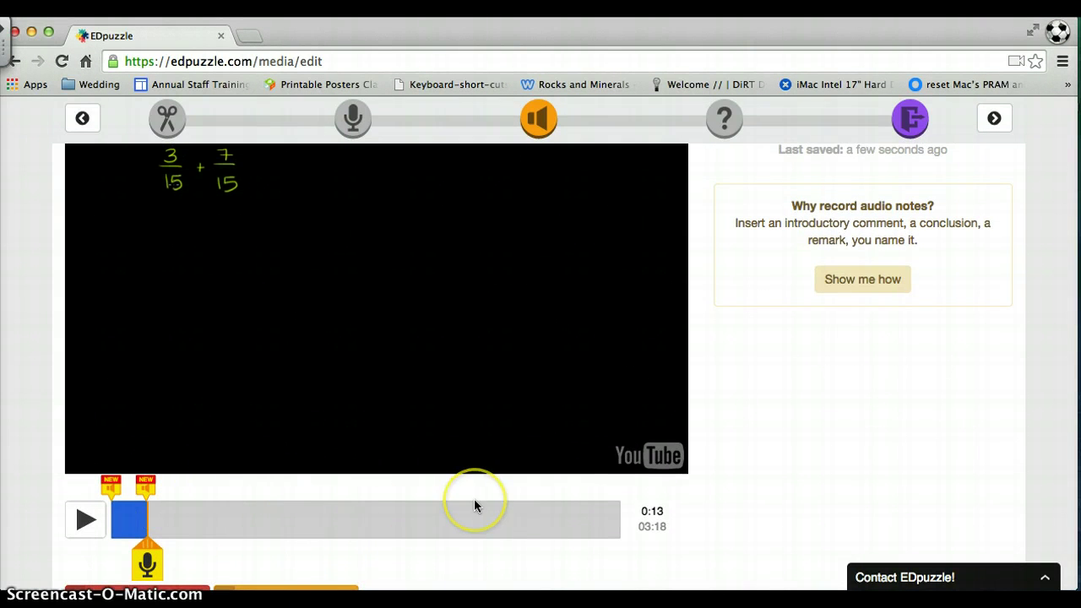
{"action": "scroll", "coordinate": [474, 505], "scroll_direction": "up", "scroll_amount": 3}
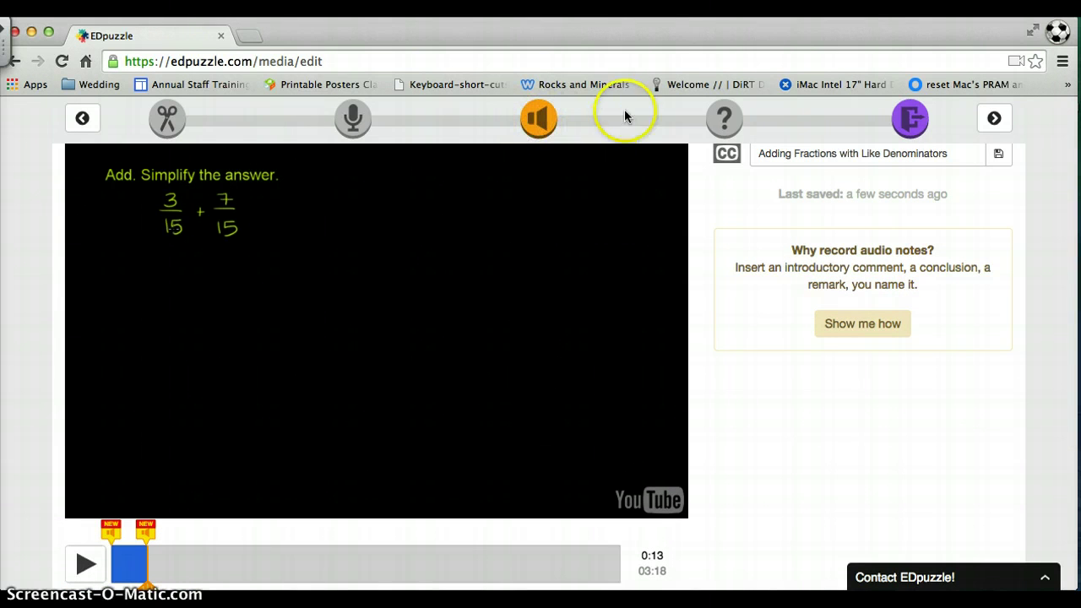
{"action": "left_click", "coordinate": [994, 118]}
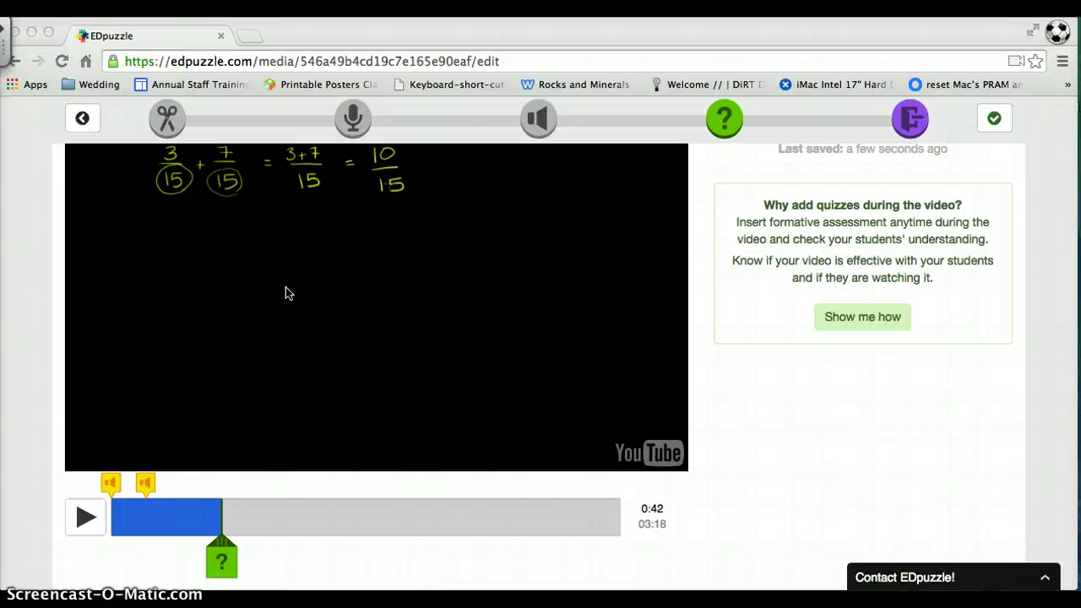
{"action": "left_click", "coordinate": [278, 325]}
{"action": "left_click", "coordinate": [222, 563]}
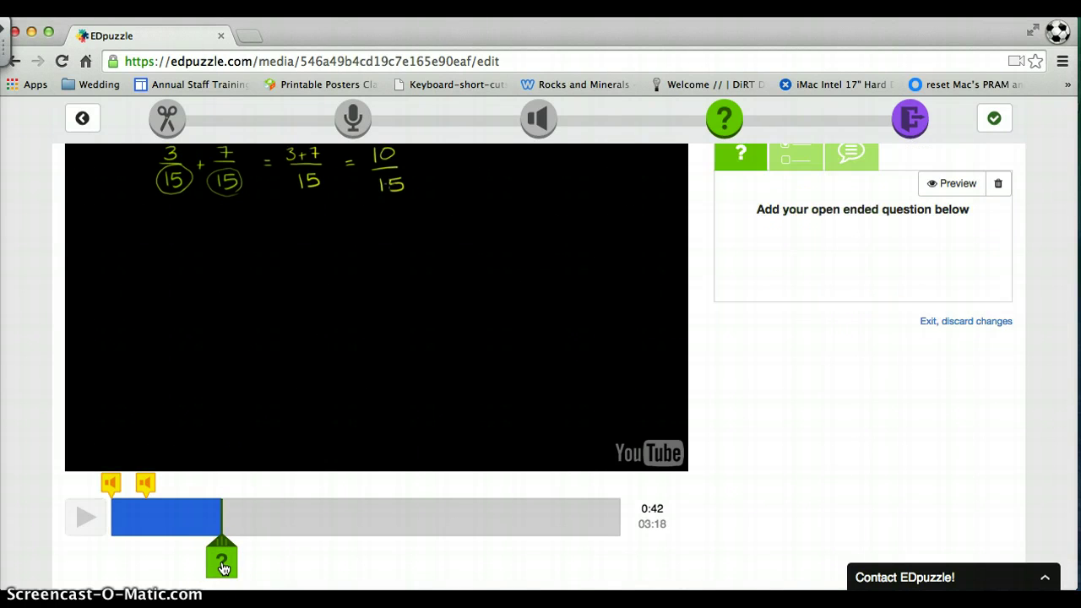
- Make the question multiple choice and enter "What is the greatest common factor of 15?" as its text
{"action": "left_click", "coordinate": [840, 315]}
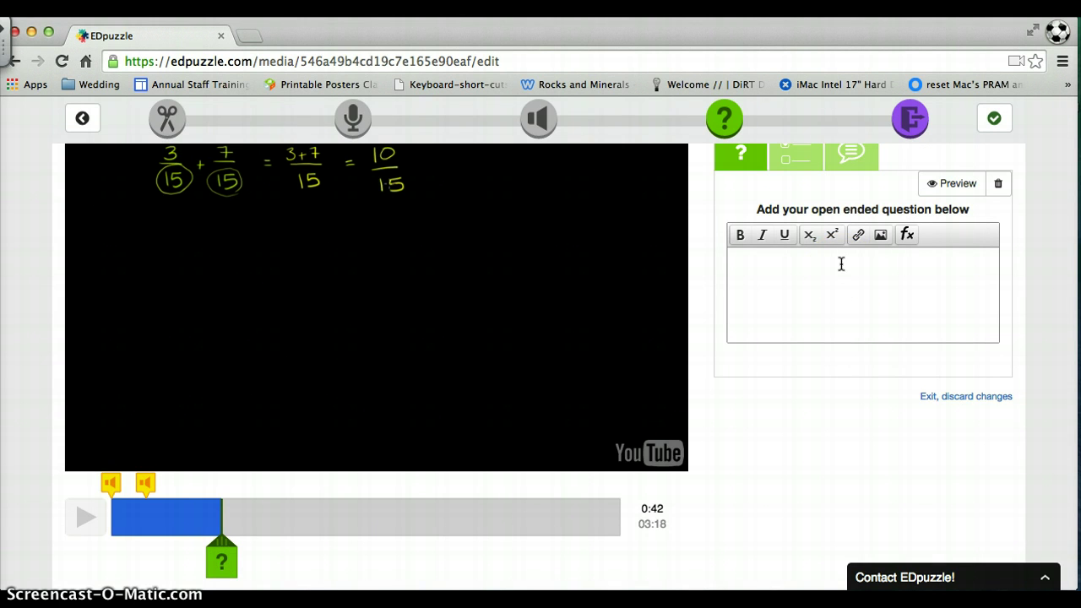
{"action": "scroll", "coordinate": [828, 254], "scroll_direction": "up", "scroll_amount": 3}
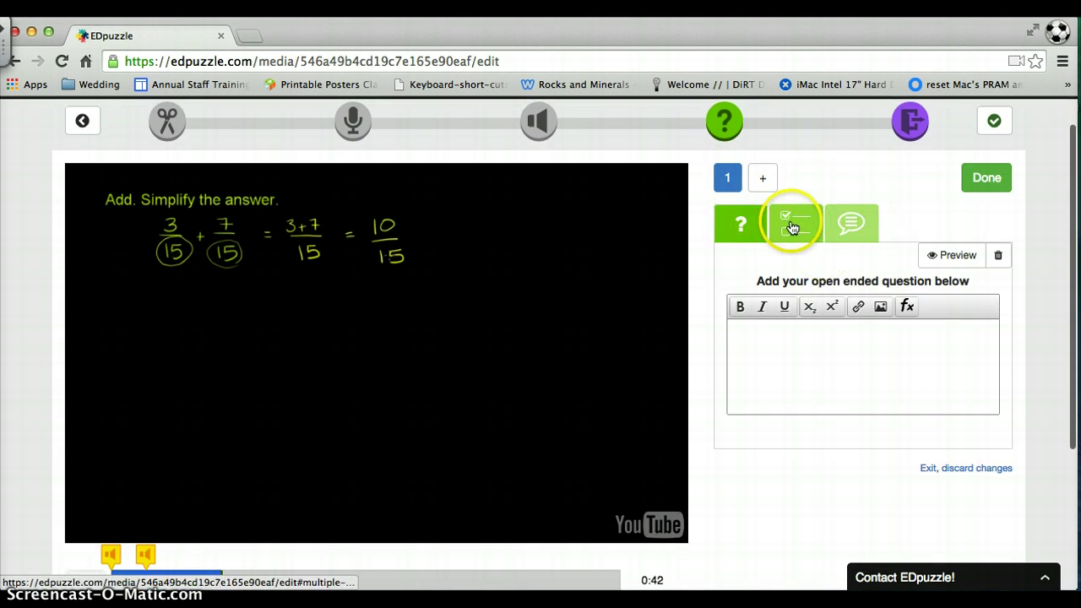
{"action": "left_click", "coordinate": [791, 224]}
{"action": "left_click", "coordinate": [769, 366]}
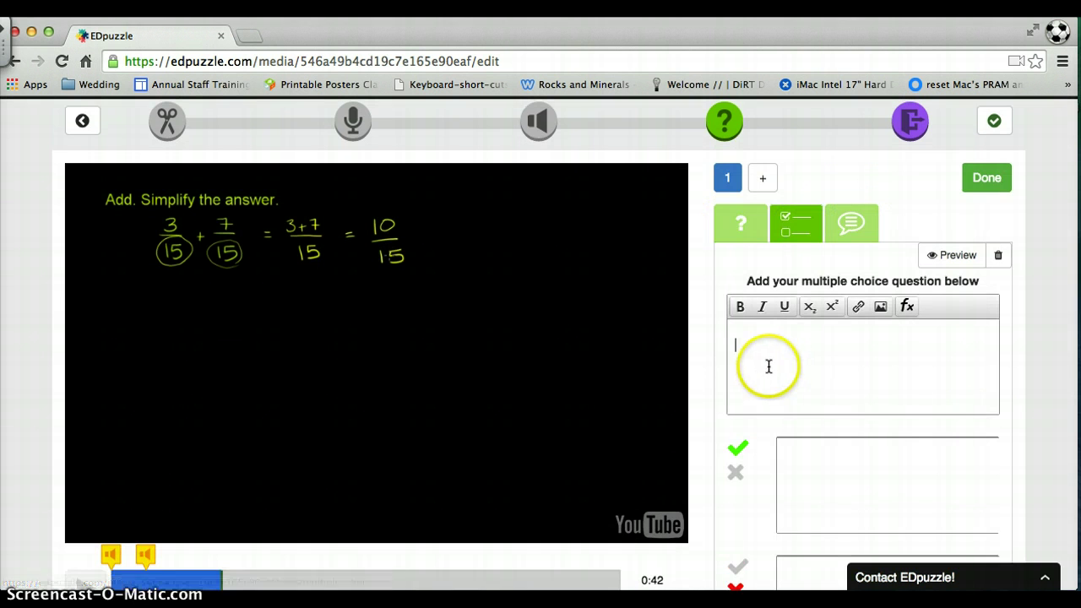
{"action": "type", "text": "What is the great"}
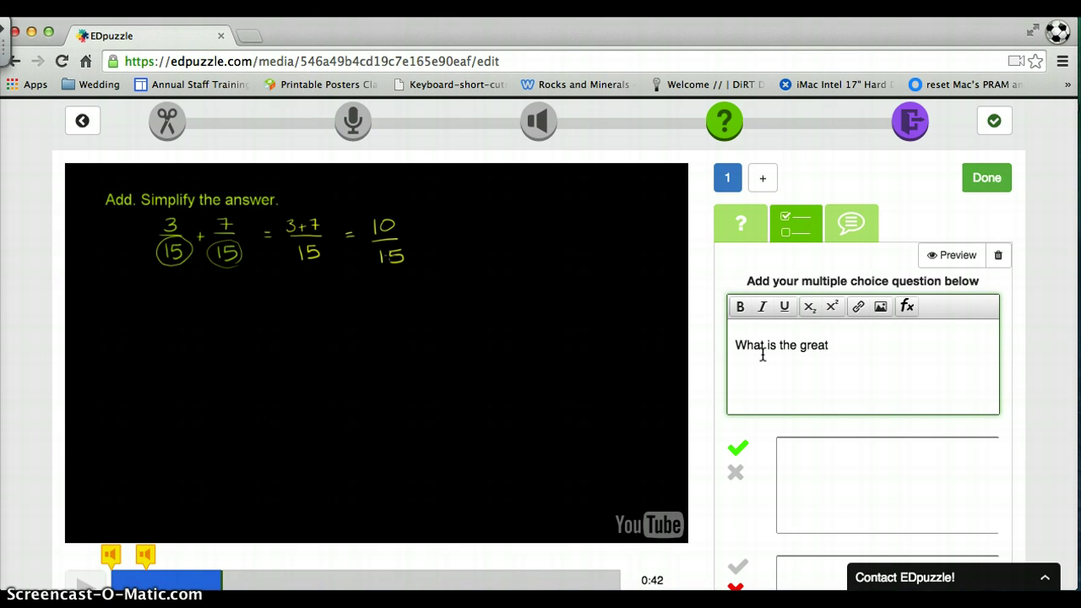
{"action": "type", "text": "est common factor of 15?"}
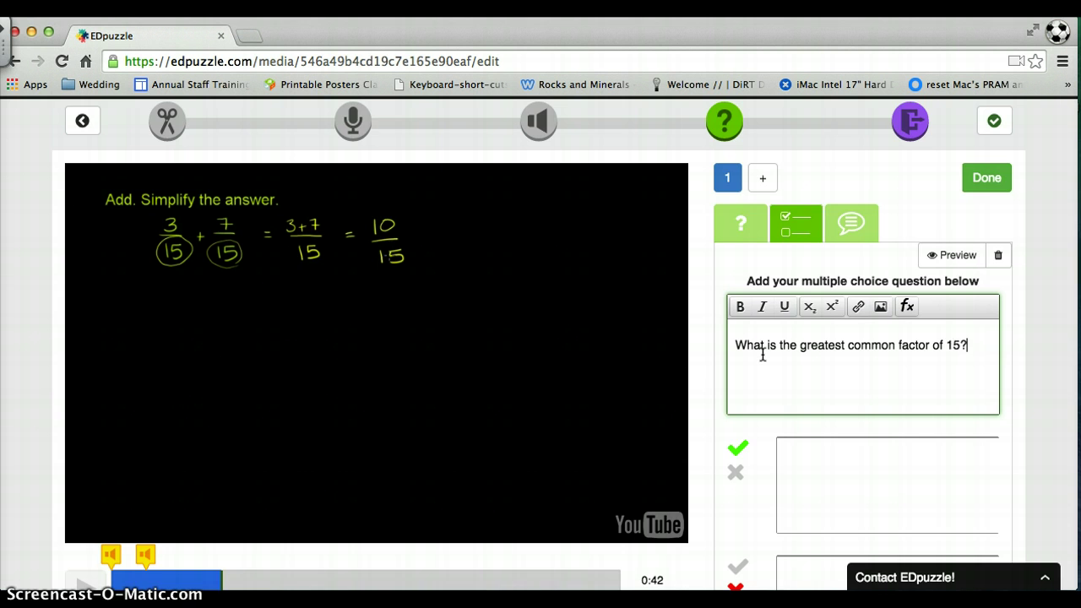
- Enter 3 as the first answer choice and 10 as the second
{"action": "scroll", "coordinate": [763, 354], "scroll_direction": "down", "scroll_amount": 3}
{"action": "left_click", "coordinate": [847, 384]}
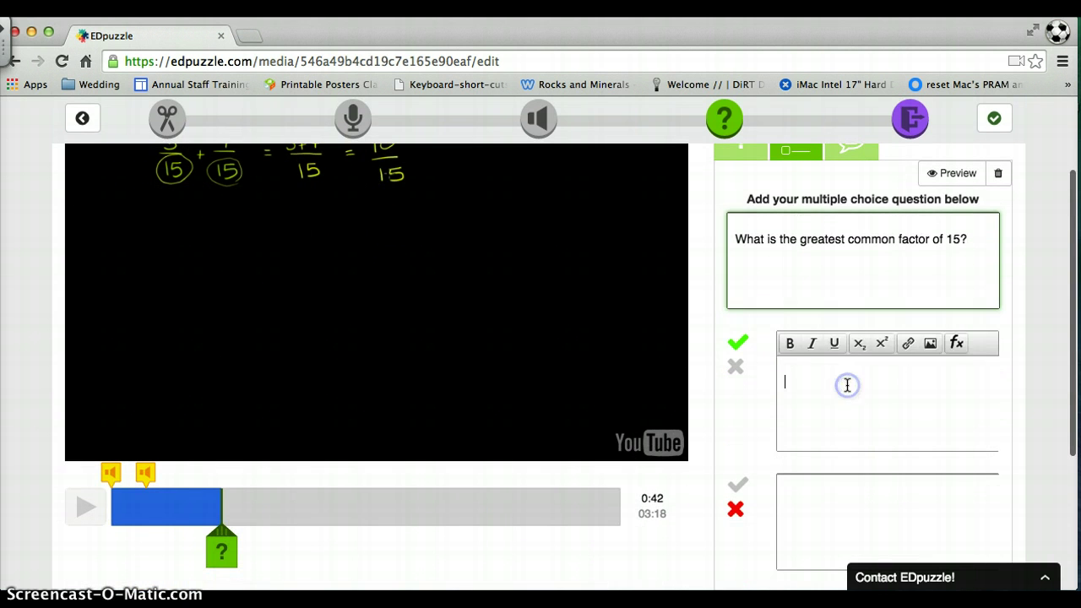
{"action": "scroll", "coordinate": [847, 384], "scroll_direction": "up", "scroll_amount": 1}
{"action": "left_click", "coordinate": [849, 403]}
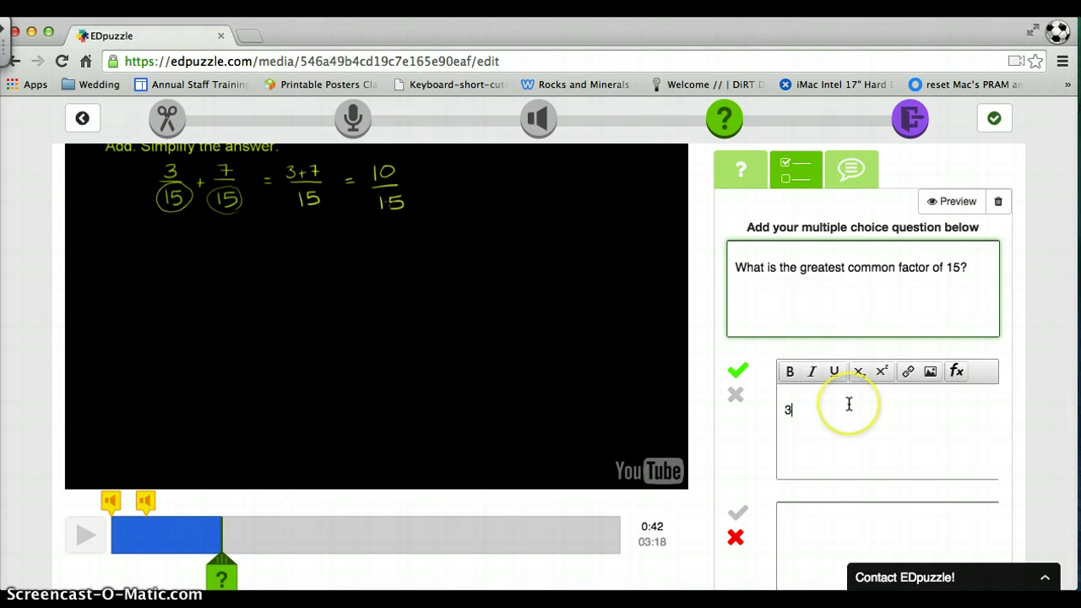
{"action": "left_click", "coordinate": [819, 521]}
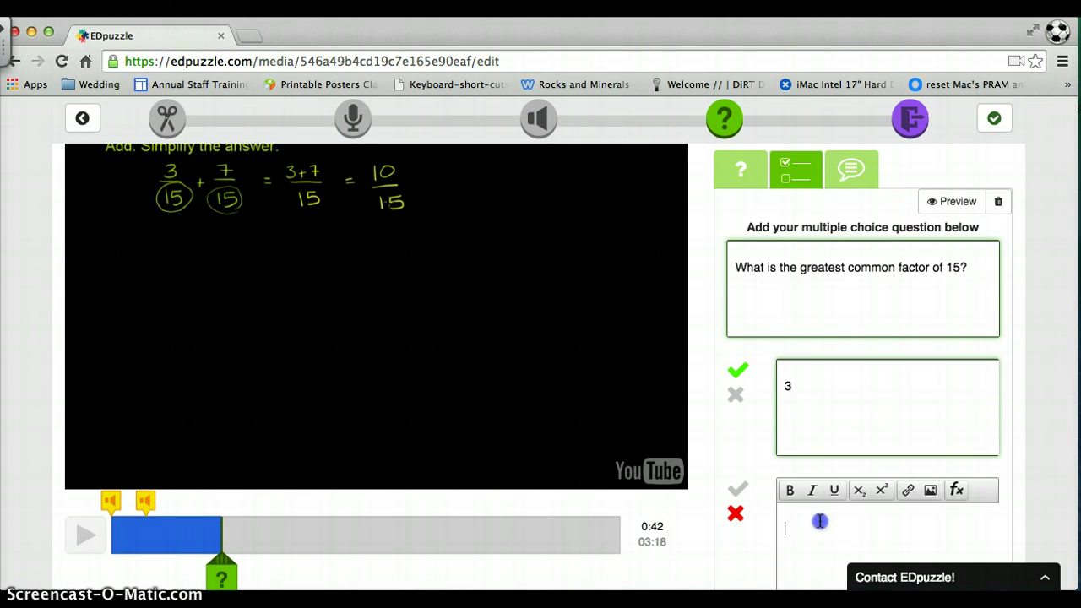
{"action": "type", "text": "10"}
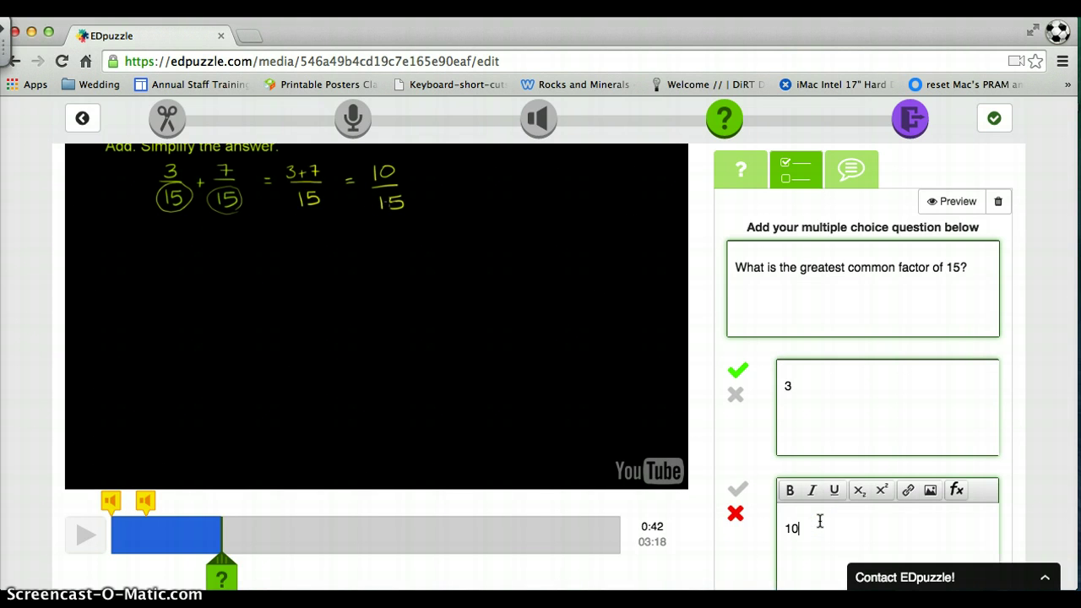
- Add two more answer choices to the question, 5 and 15
{"action": "scroll", "coordinate": [818, 518], "scroll_direction": "down", "scroll_amount": 3}
{"action": "left_click", "coordinate": [863, 509]}
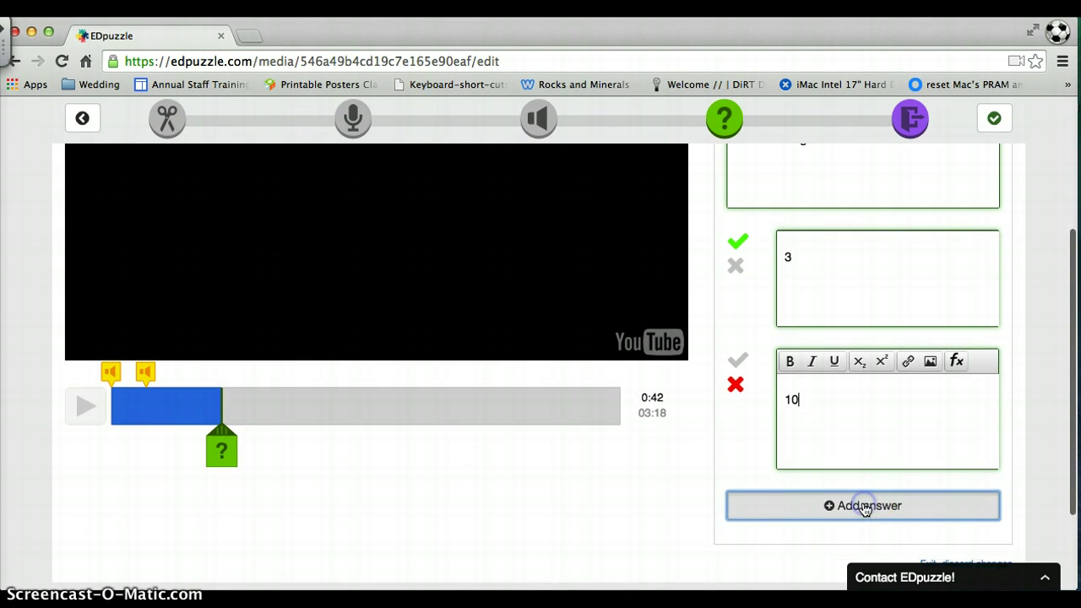
{"action": "type", "text": "5"}
{"action": "scroll", "coordinate": [847, 514], "scroll_direction": "down", "scroll_amount": 3}
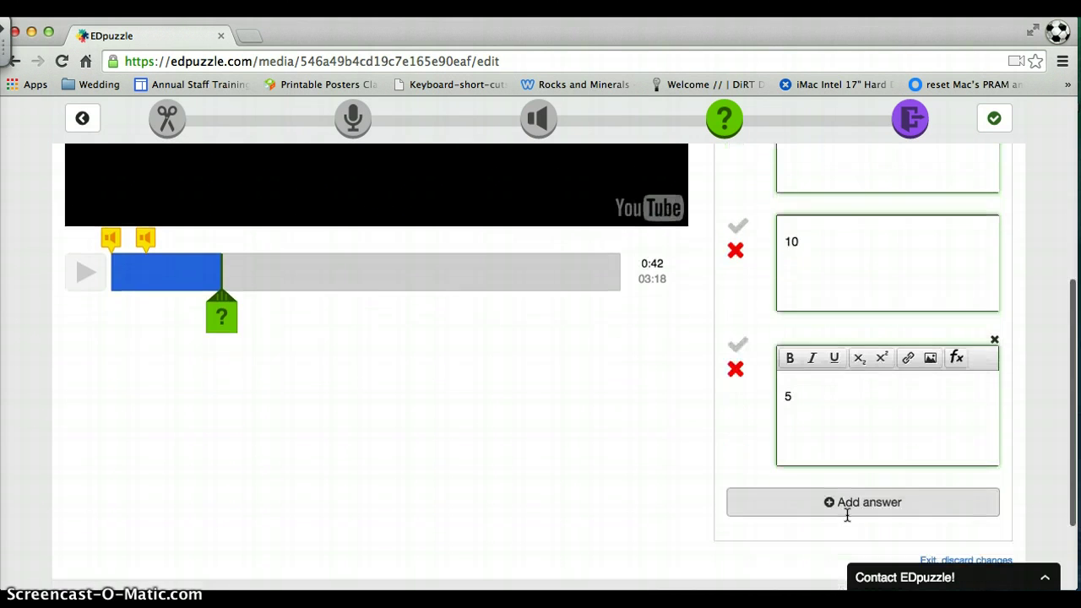
{"action": "left_click", "coordinate": [884, 499]}
{"action": "left_click", "coordinate": [842, 541]}
{"action": "scroll", "coordinate": [833, 535], "scroll_direction": "down", "scroll_amount": 1}
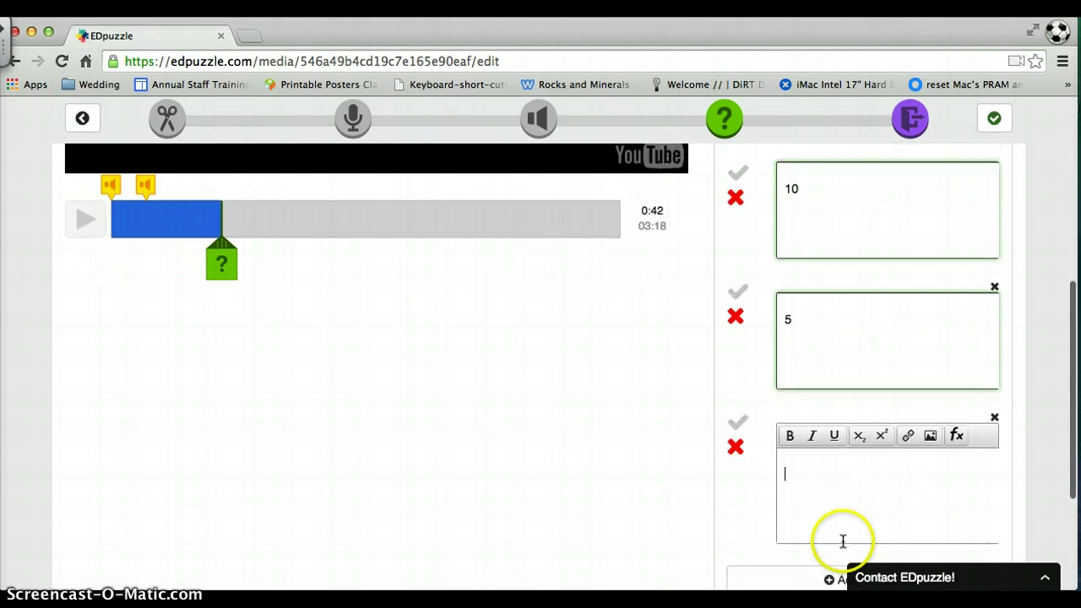
{"action": "scroll", "coordinate": [837, 507], "scroll_direction": "up", "scroll_amount": 6}
{"action": "scroll", "coordinate": [839, 506], "scroll_direction": "down", "scroll_amount": 5}
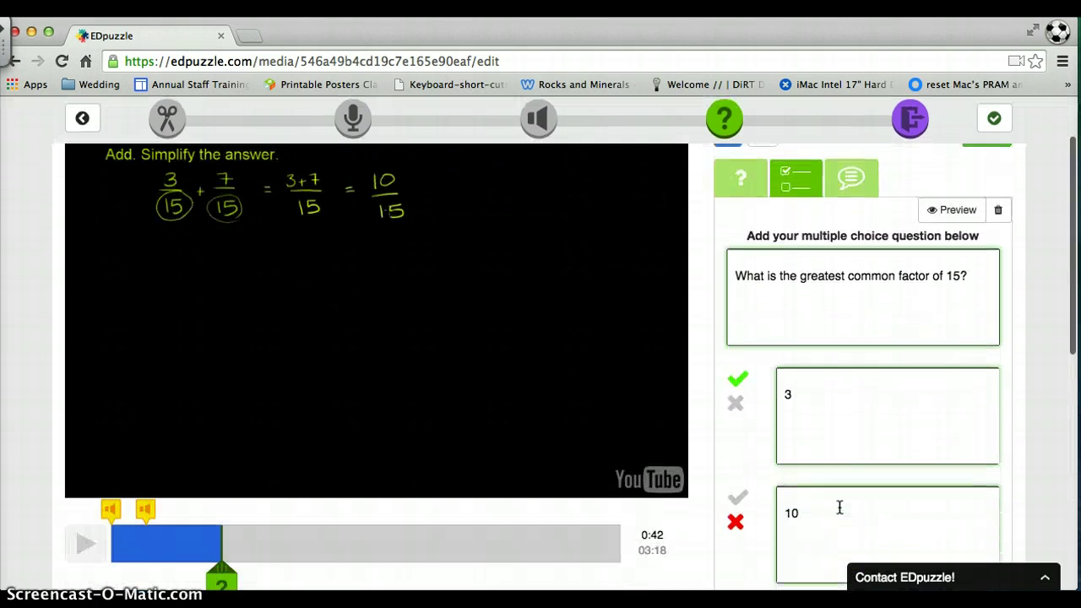
{"action": "left_click", "coordinate": [830, 529]}
{"action": "scroll", "coordinate": [830, 529], "scroll_direction": "down", "scroll_amount": 1}
{"action": "left_click", "coordinate": [825, 550]}
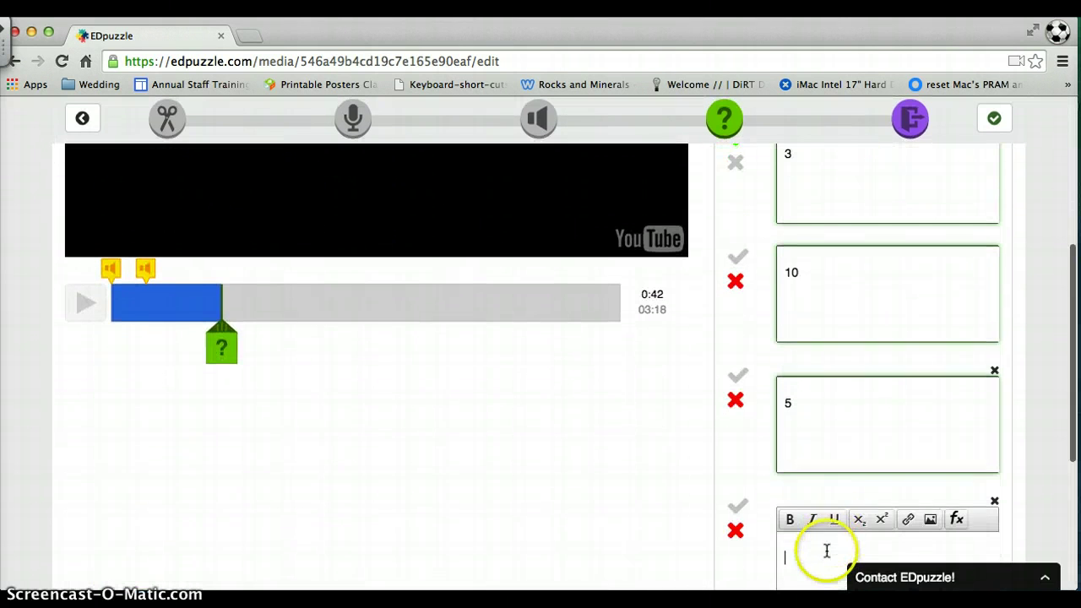
{"action": "type", "text": "15"}
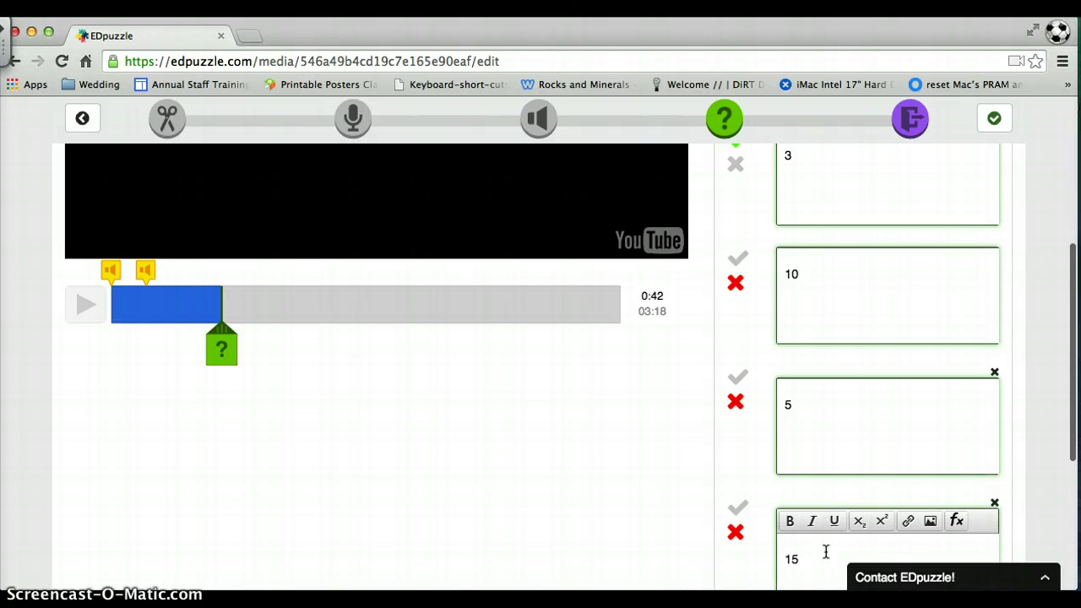
- Mark 5 as the correct answer and 3 as incorrect, and finish the multiple choice question
{"action": "scroll", "coordinate": [810, 523], "scroll_direction": "up", "scroll_amount": 1}
{"action": "scroll", "coordinate": [740, 266], "scroll_direction": "up", "scroll_amount": 1}
{"action": "scroll", "coordinate": [741, 267], "scroll_direction": "down", "scroll_amount": 3}
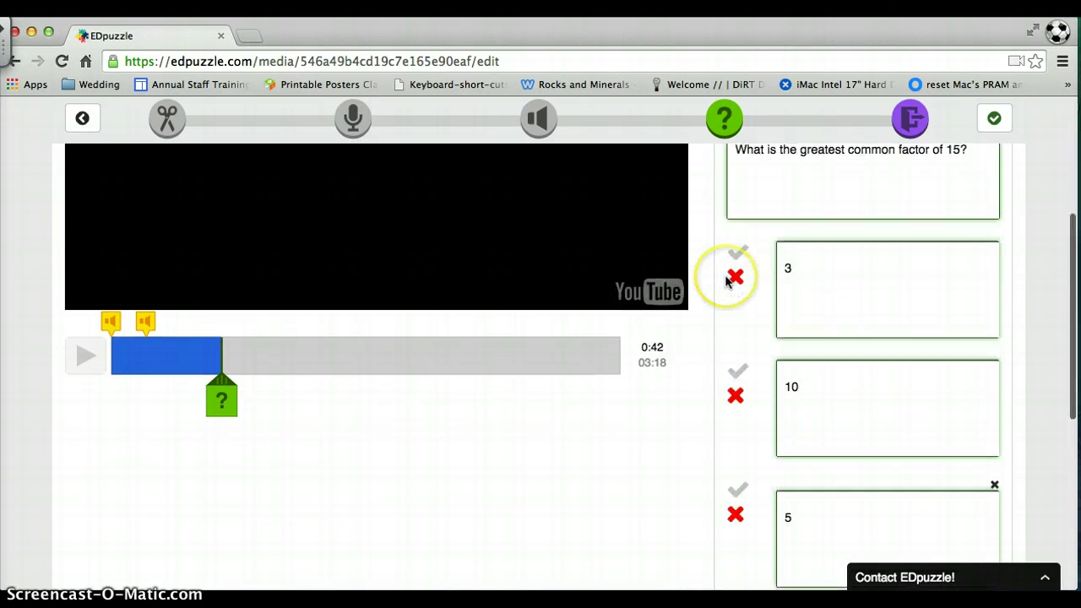
{"action": "left_click", "coordinate": [737, 298]}
{"action": "scroll", "coordinate": [735, 296], "scroll_direction": "down", "scroll_amount": 1}
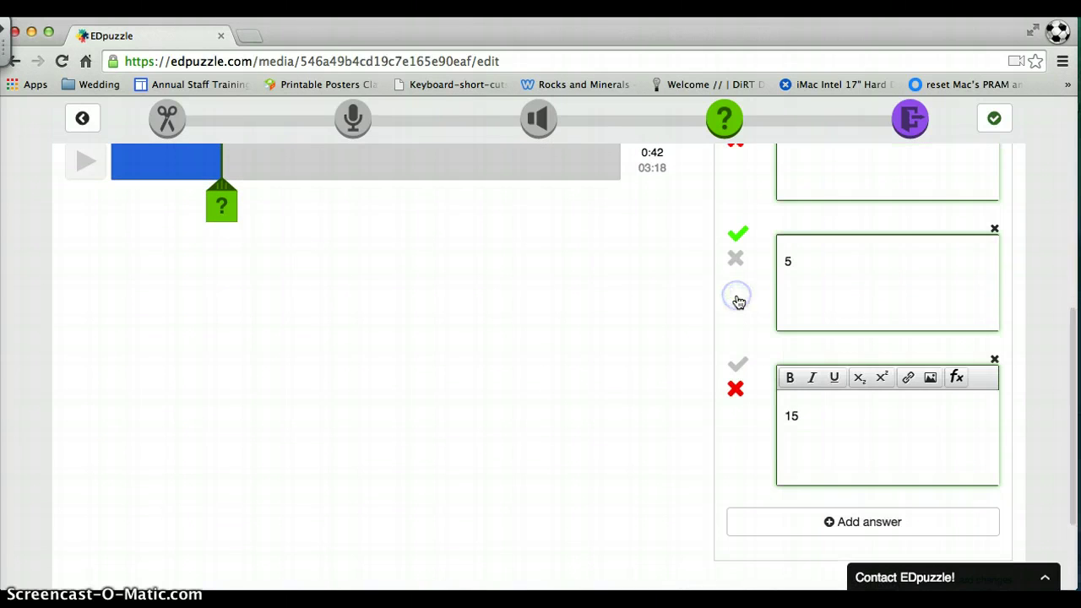
{"action": "scroll", "coordinate": [735, 298], "scroll_direction": "down", "scroll_amount": 2}
{"action": "scroll", "coordinate": [812, 365], "scroll_direction": "up", "scroll_amount": 5}
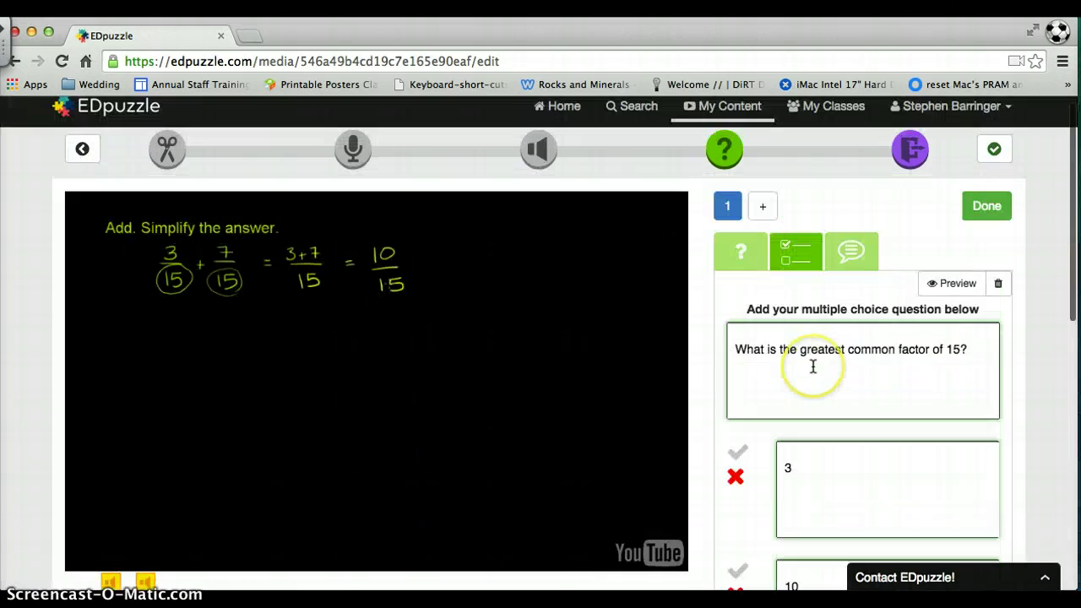
{"action": "left_click", "coordinate": [989, 217]}
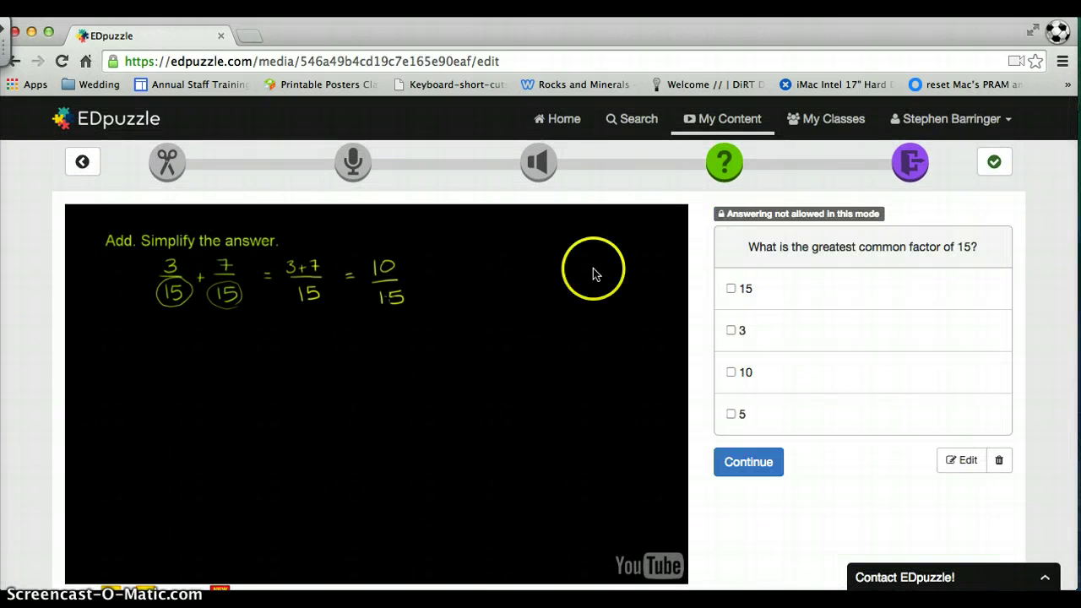
- Continue past the question preview and skip ahead through the video timeline to 01:21 and on to 02:48
{"action": "scroll", "coordinate": [625, 338], "scroll_direction": "down", "scroll_amount": 3}
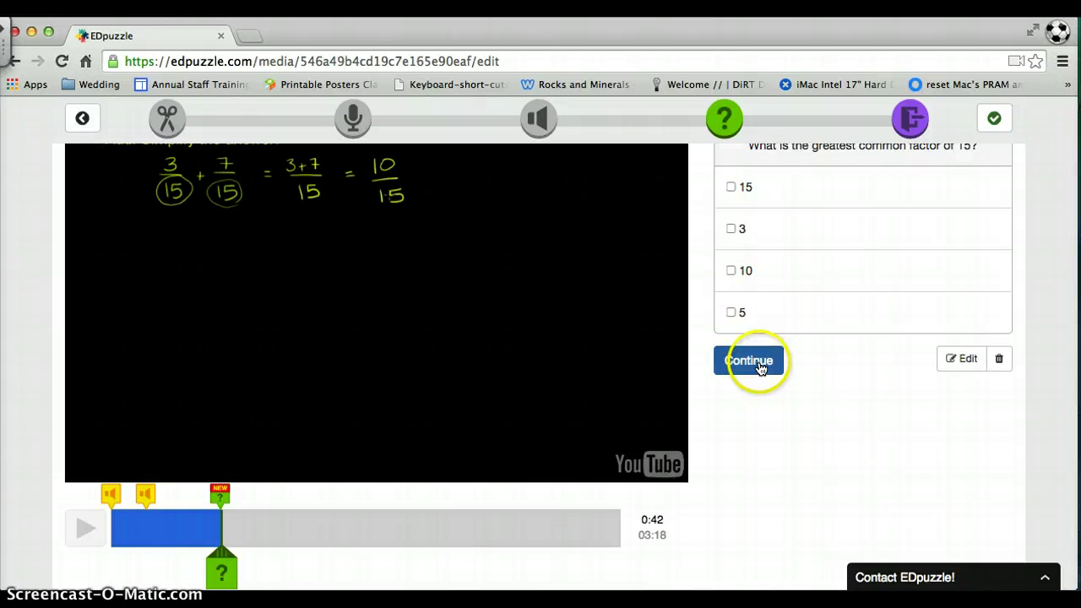
{"action": "left_click", "coordinate": [757, 363]}
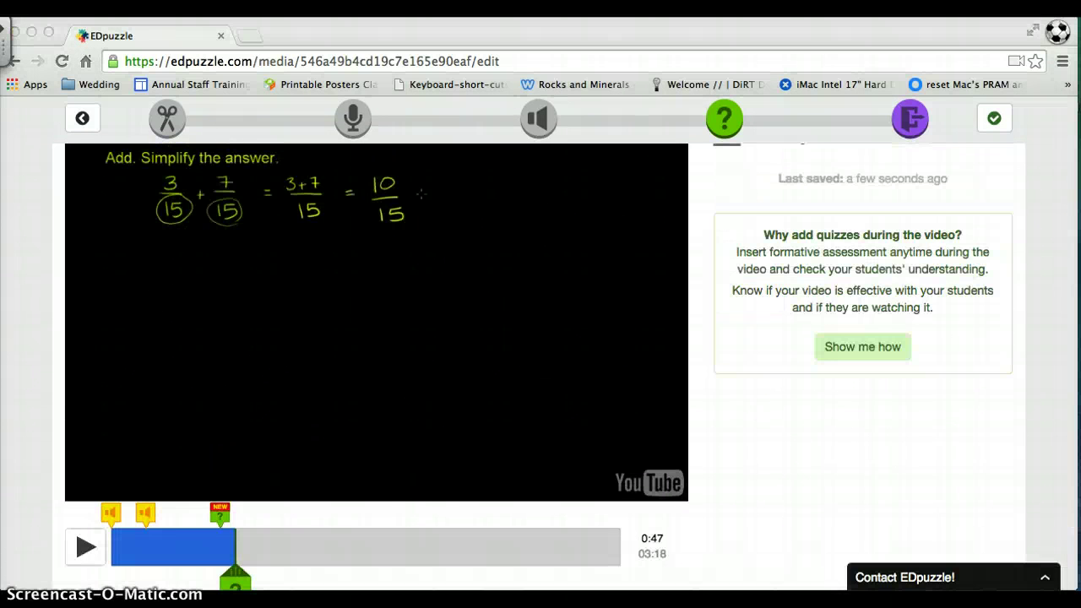
{"action": "left_click", "coordinate": [319, 544]}
{"action": "left_click", "coordinate": [318, 544]}
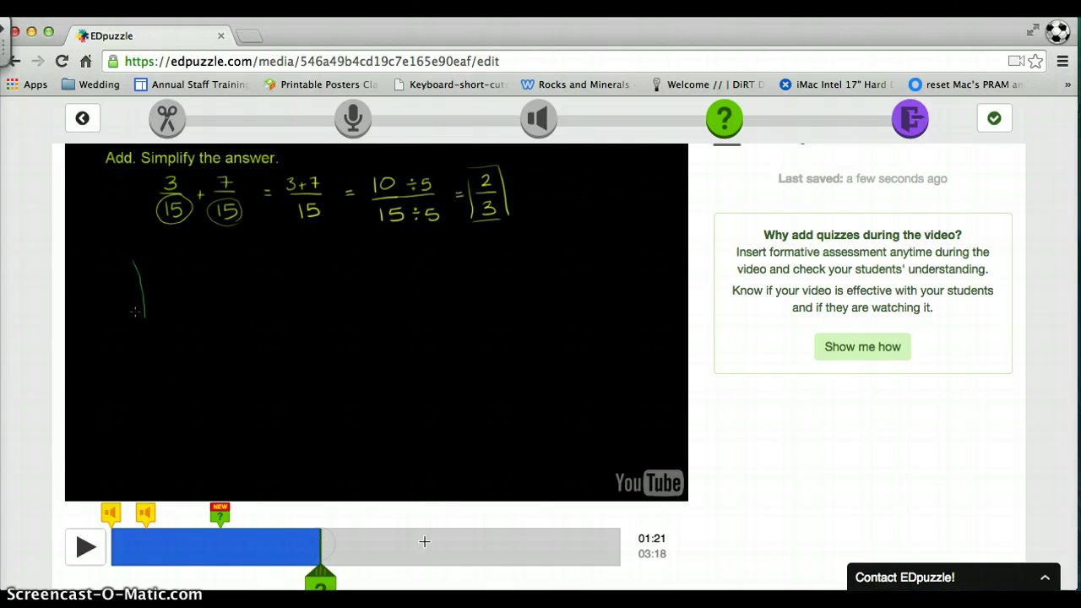
{"action": "left_click", "coordinate": [459, 542]}
{"action": "left_click", "coordinate": [546, 529]}
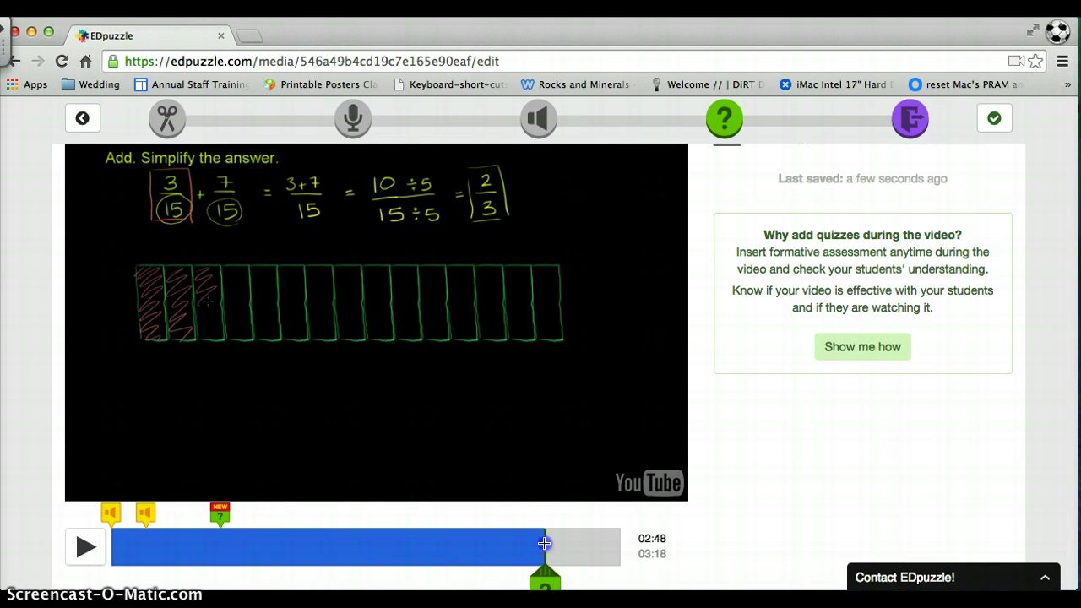
- Finish the lesson, review its title in the information summary without changing it, and save and exit
{"action": "scroll", "coordinate": [597, 539], "scroll_direction": "up", "scroll_amount": 2}
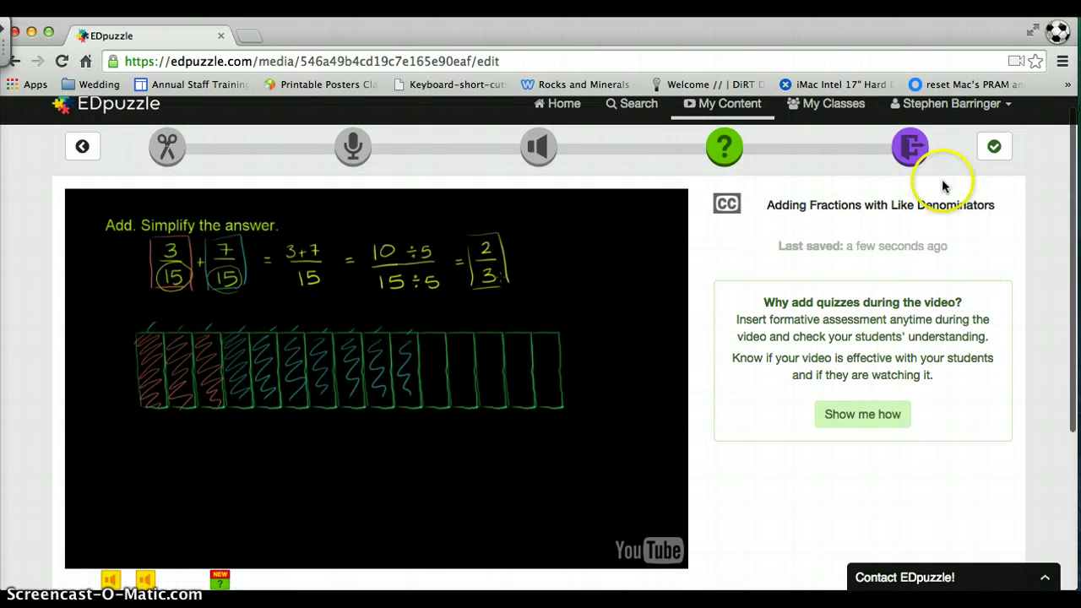
{"action": "left_click", "coordinate": [911, 149]}
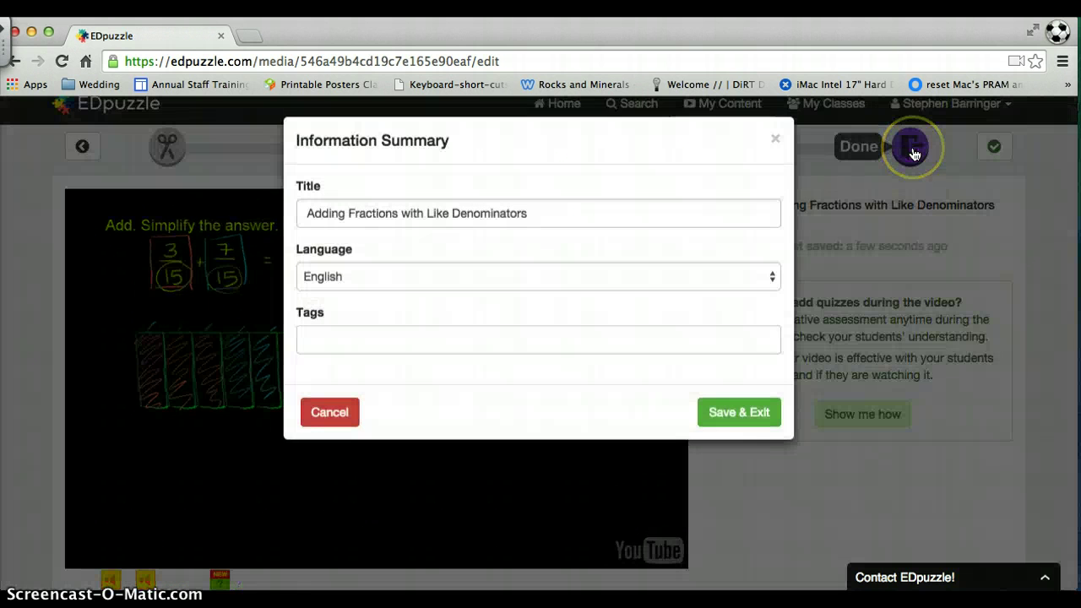
{"action": "left_click", "coordinate": [543, 219]}
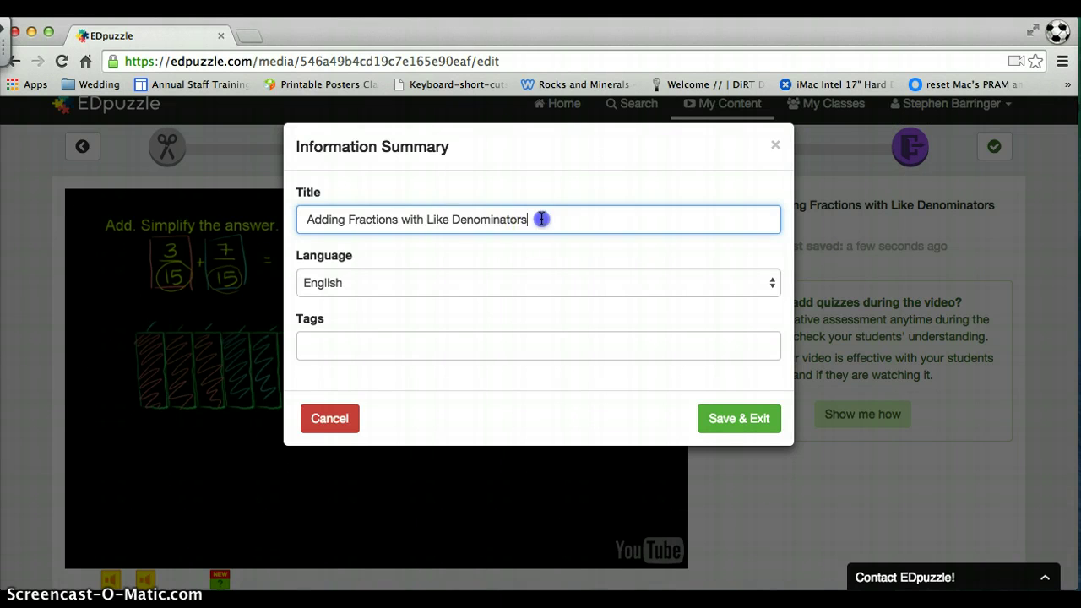
{"action": "left_click_drag", "start_coordinate": [541, 218], "coordinate": [253, 225]}
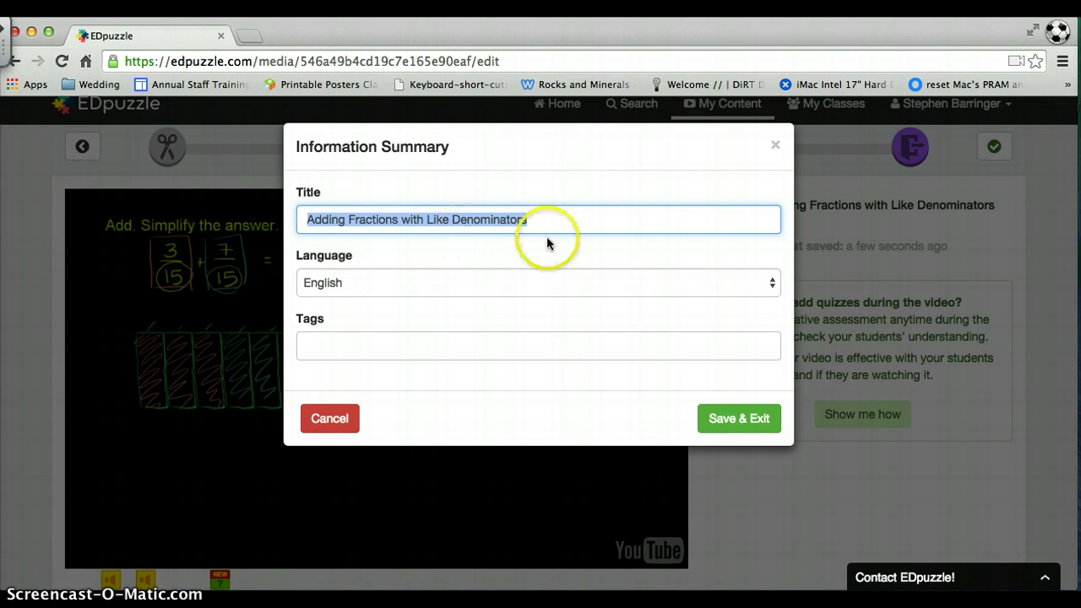
{"action": "left_click", "coordinate": [528, 218]}
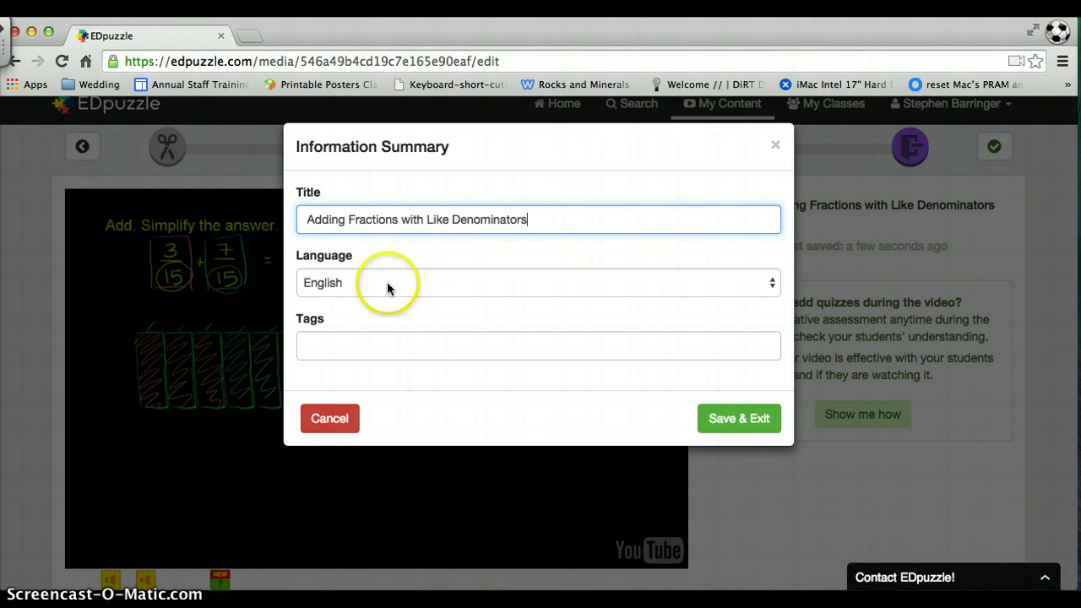
{"action": "left_click", "coordinate": [740, 417]}
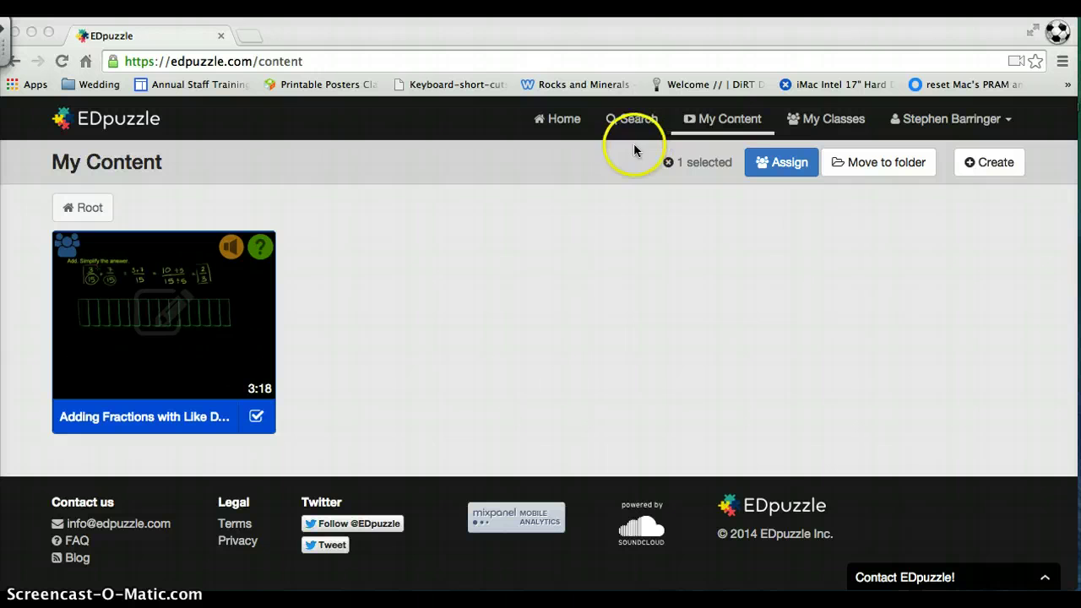
- Deselect the saved fractions lesson in the content library and open the teacher's classes page
{"action": "left_click", "coordinate": [257, 418]}
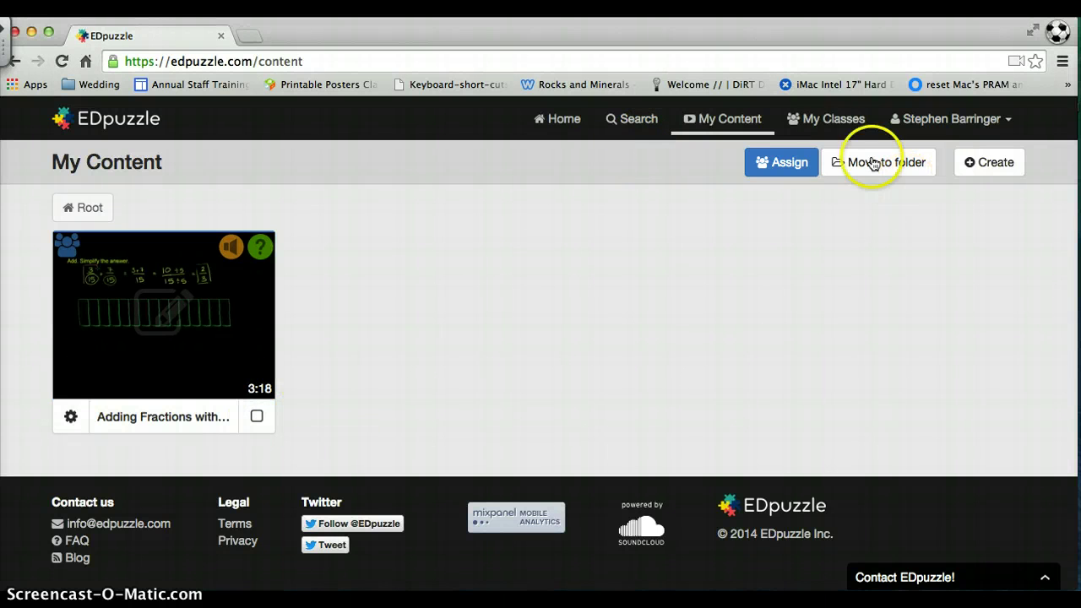
{"action": "left_click", "coordinate": [824, 125]}
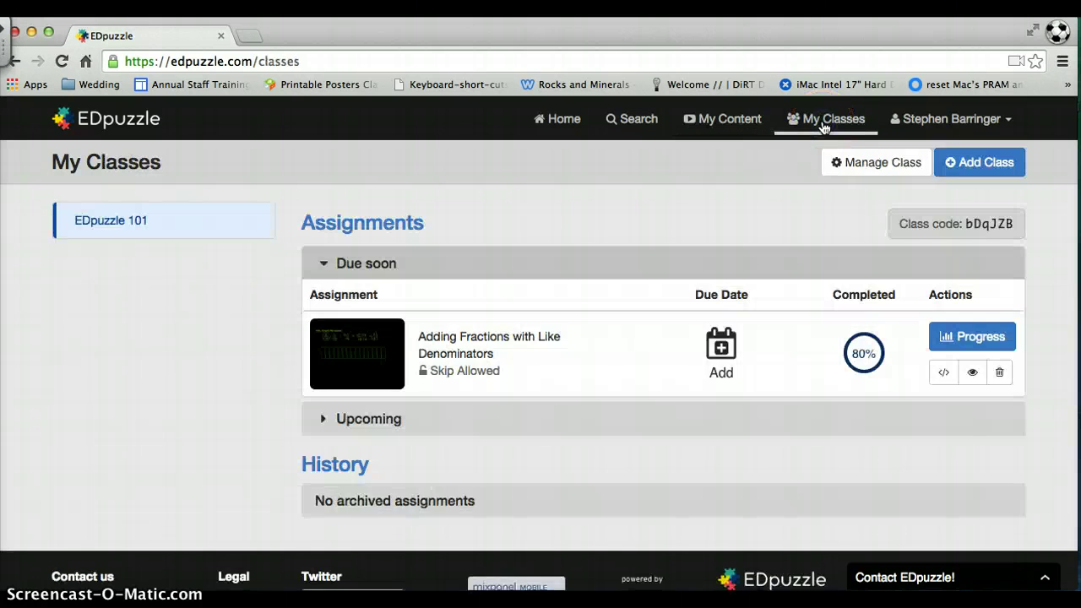
- Create and save a new class named 5th grade Math with Math as the subject and 5th Grade as the grade
{"action": "left_click", "coordinate": [962, 164]}
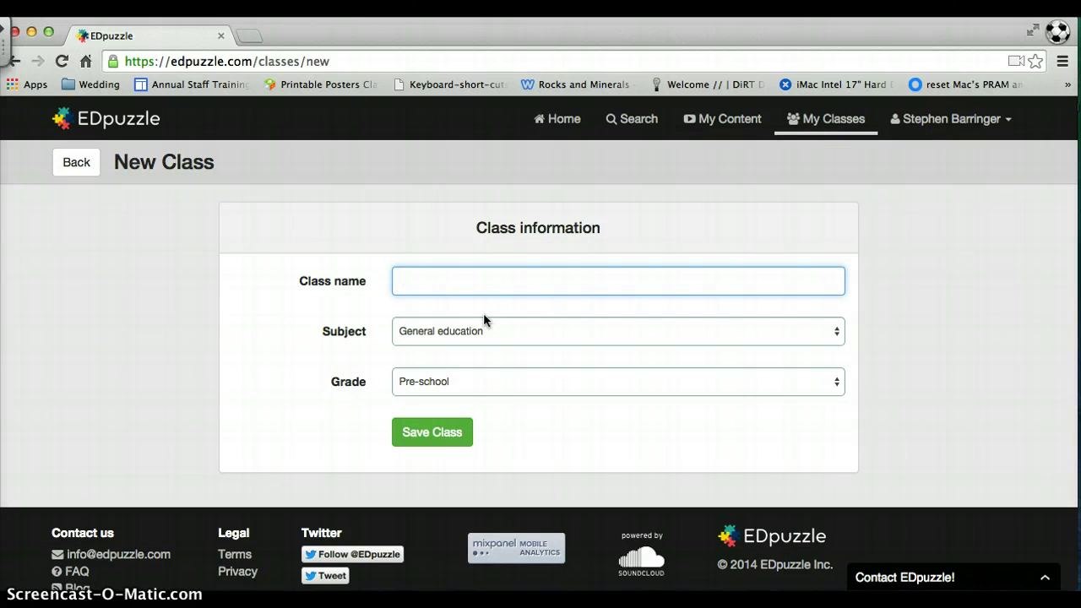
{"action": "type", "text": "B"}
{"action": "key", "text": "BackSpace"}
{"action": "type", "text": "5th grade Math"}
{"action": "left_click", "coordinate": [490, 338]}
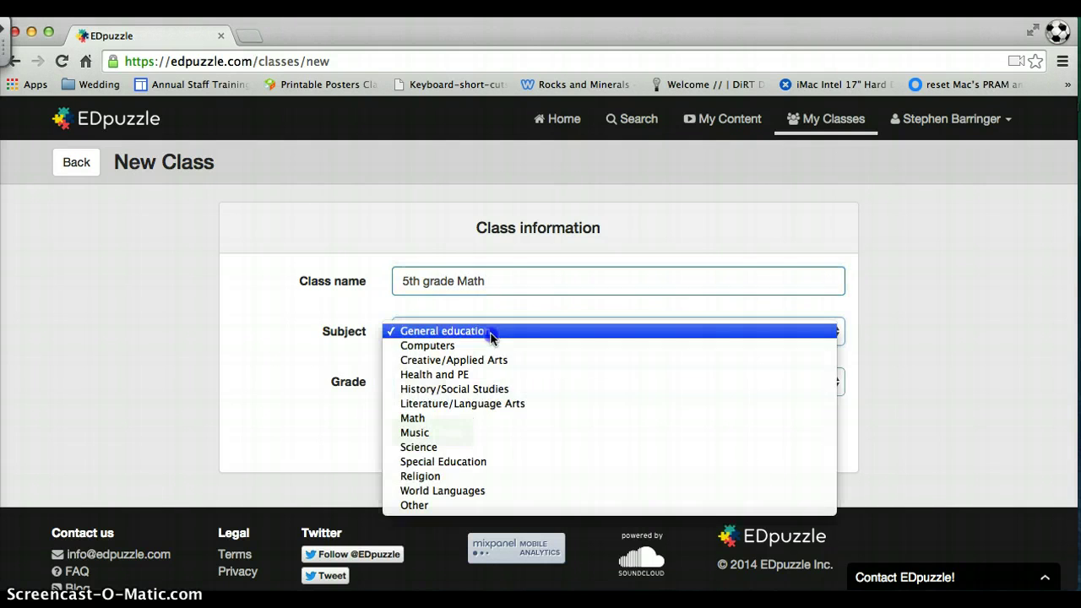
{"action": "left_click", "coordinate": [444, 418]}
{"action": "left_click", "coordinate": [590, 382]}
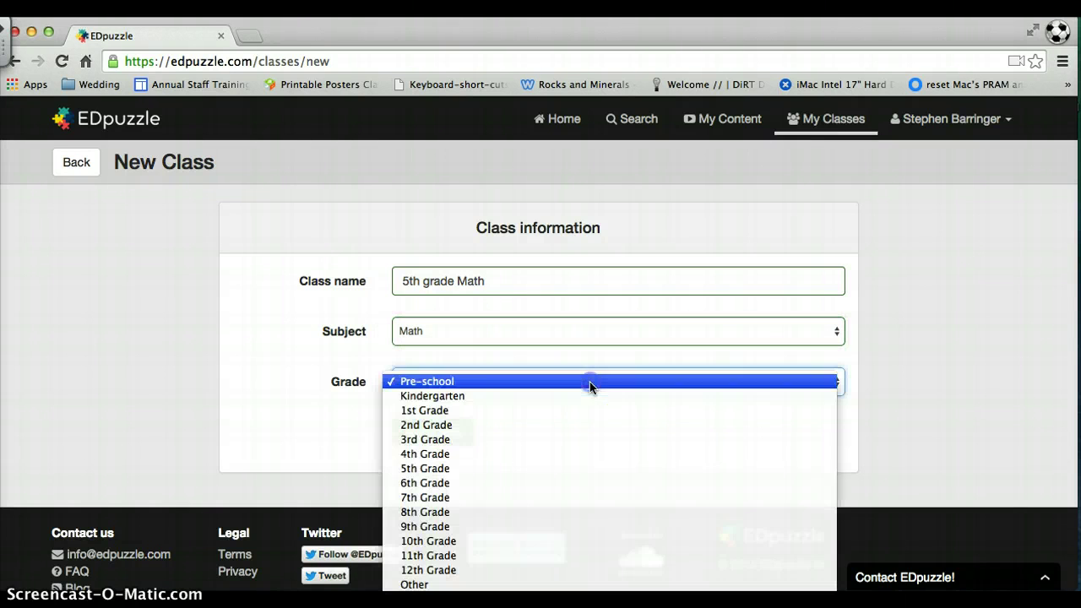
{"action": "left_click", "coordinate": [549, 468]}
{"action": "left_click", "coordinate": [422, 435]}
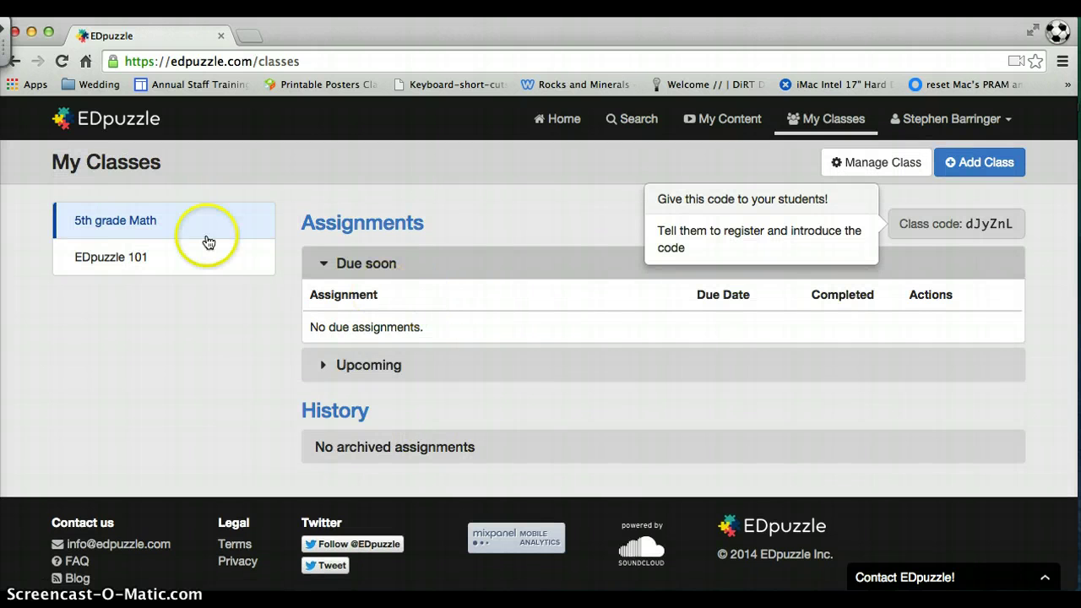
{"action": "left_click", "coordinate": [94, 606]}
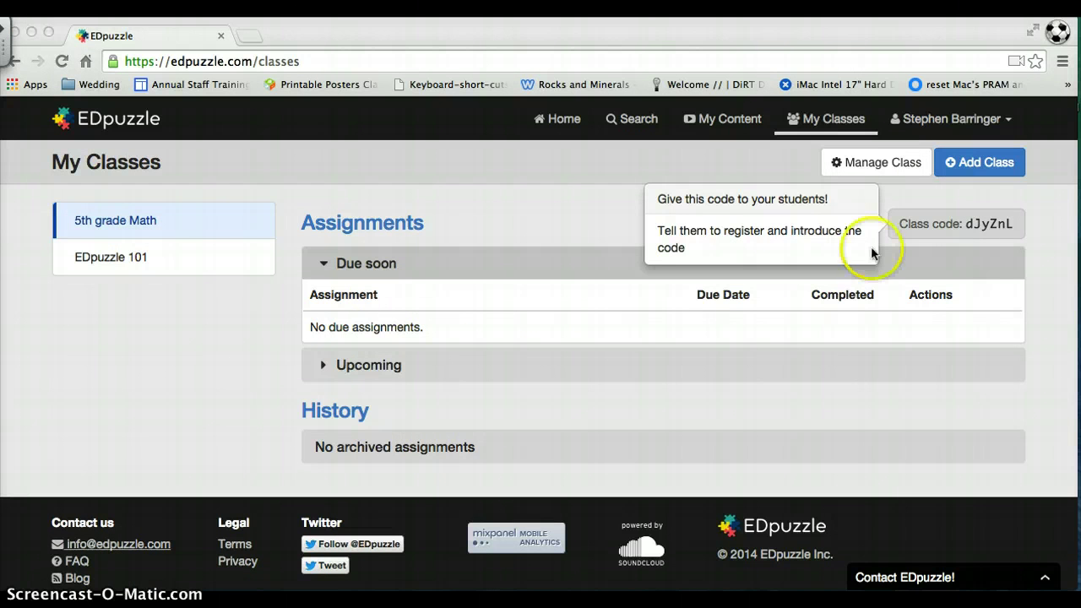
- Assign the Adding Fractions with Like Denominators lesson from the content library to the 5th grade Math class and save the assignment
{"action": "left_click", "coordinate": [714, 121]}
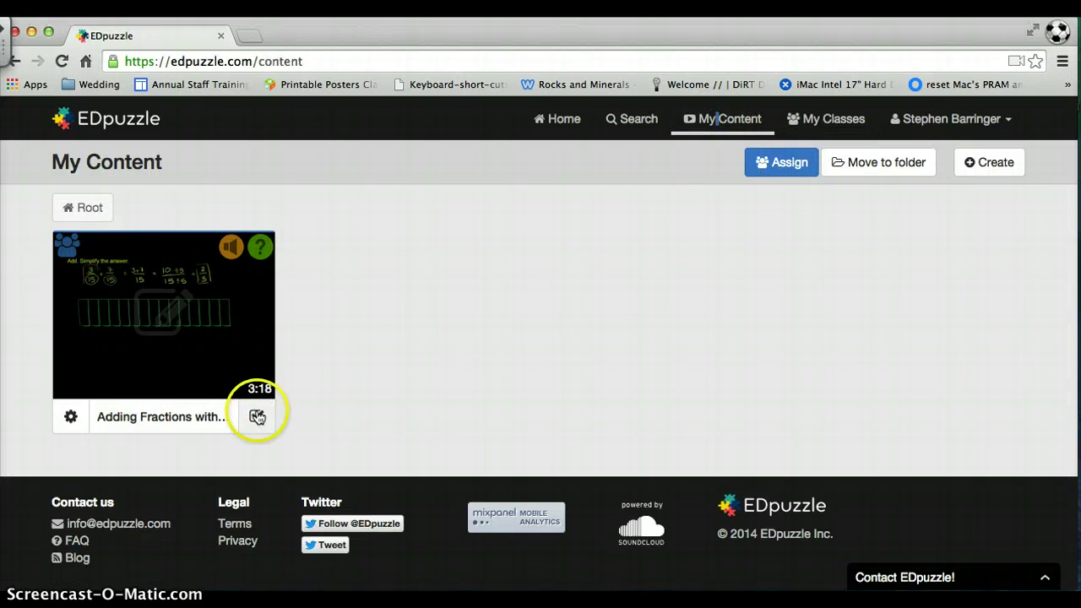
{"action": "left_click", "coordinate": [257, 417]}
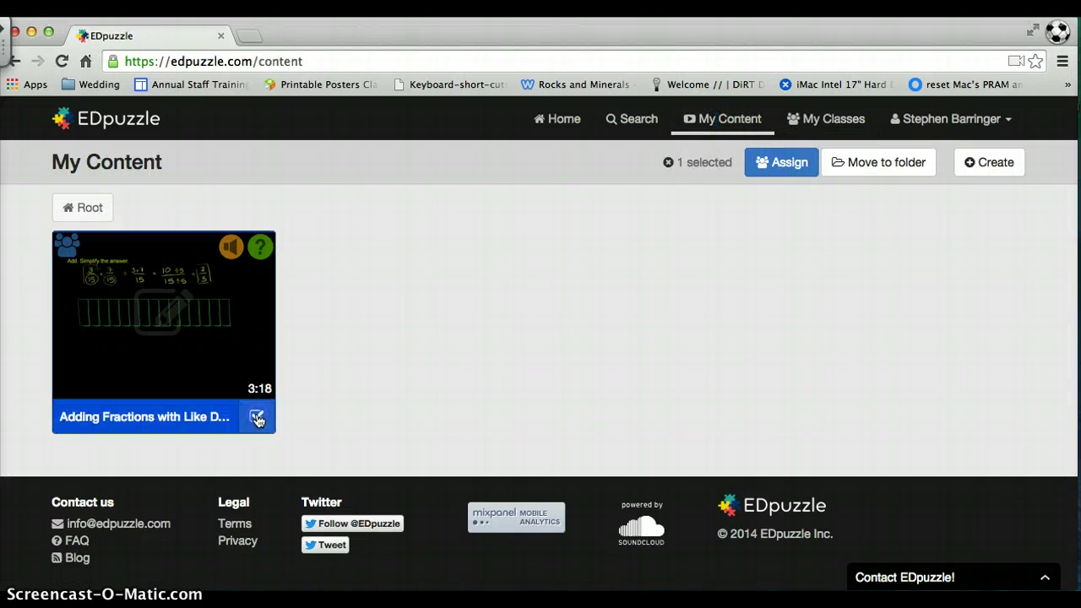
{"action": "left_click", "coordinate": [787, 173]}
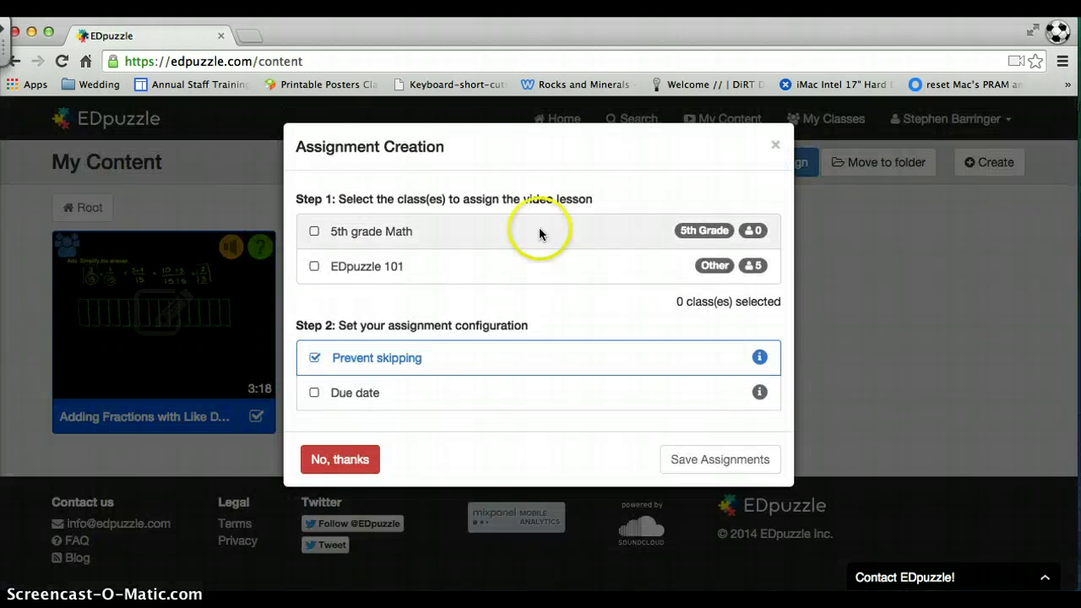
{"action": "left_click", "coordinate": [316, 233]}
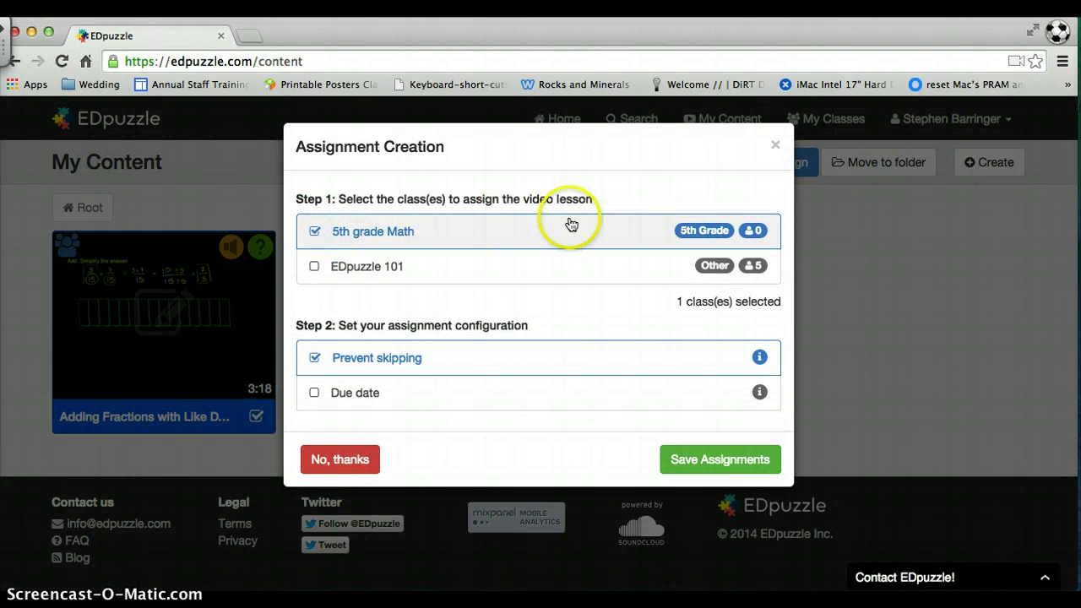
{"action": "left_click", "coordinate": [710, 457]}
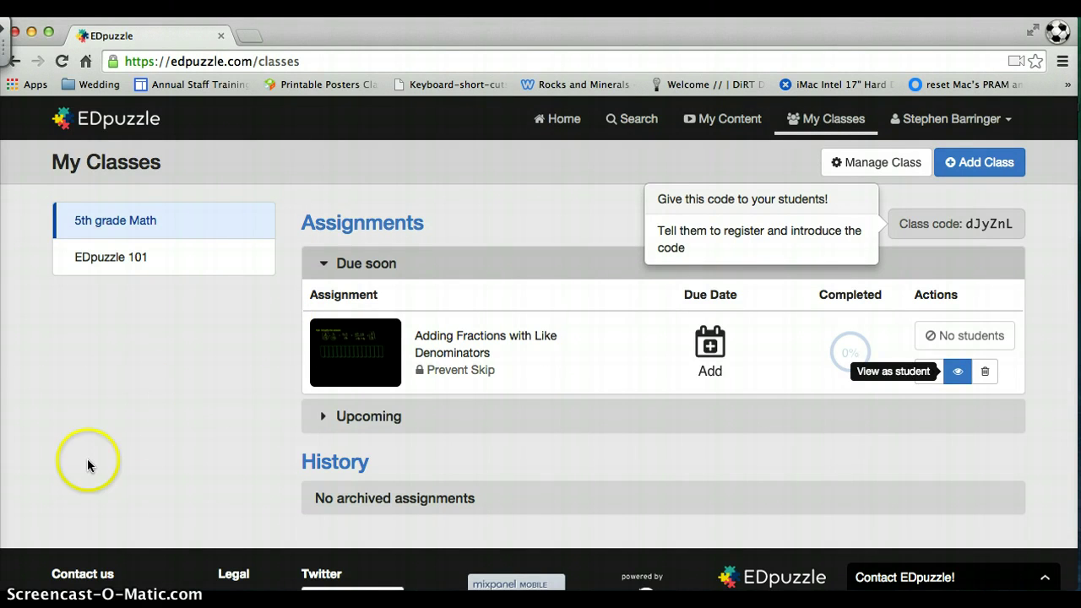
{"action": "left_click", "coordinate": [38, 604]}
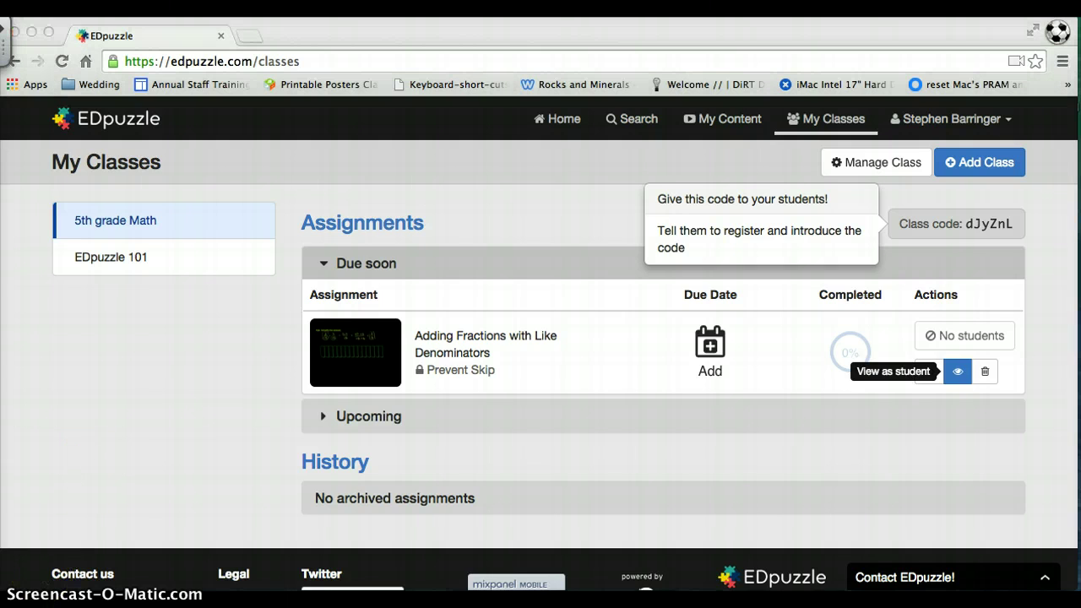